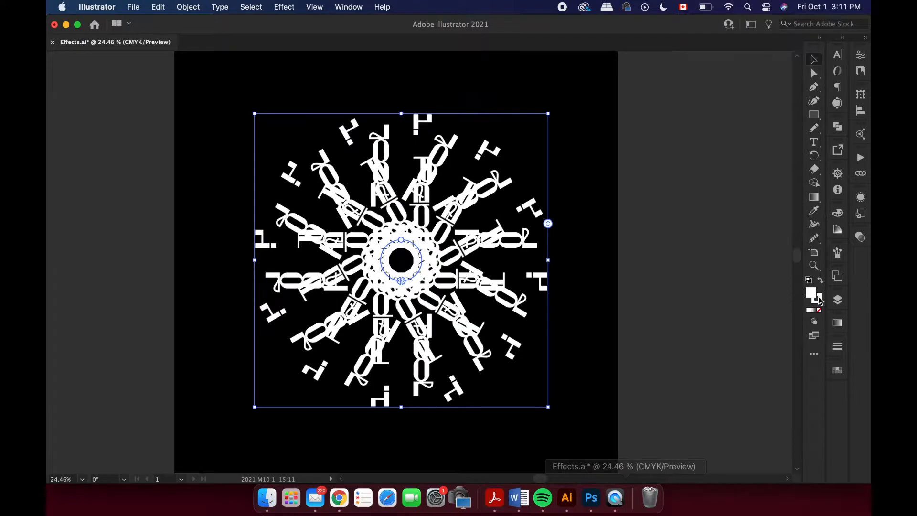
# Try removing the fill from the radial repeat text to leave only its outline, and undo back to the plain text.
pyautogui.click(820, 311)
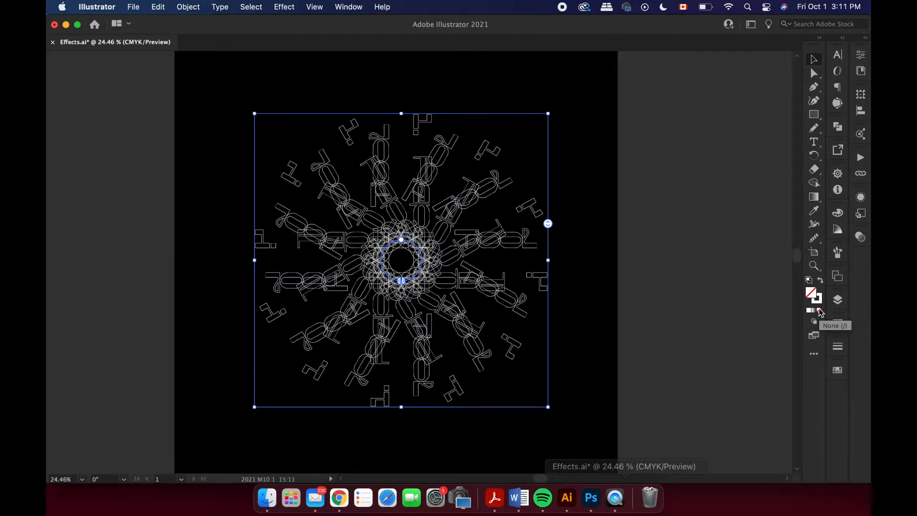
pyautogui.click(837, 345)
pyautogui.click(735, 303)
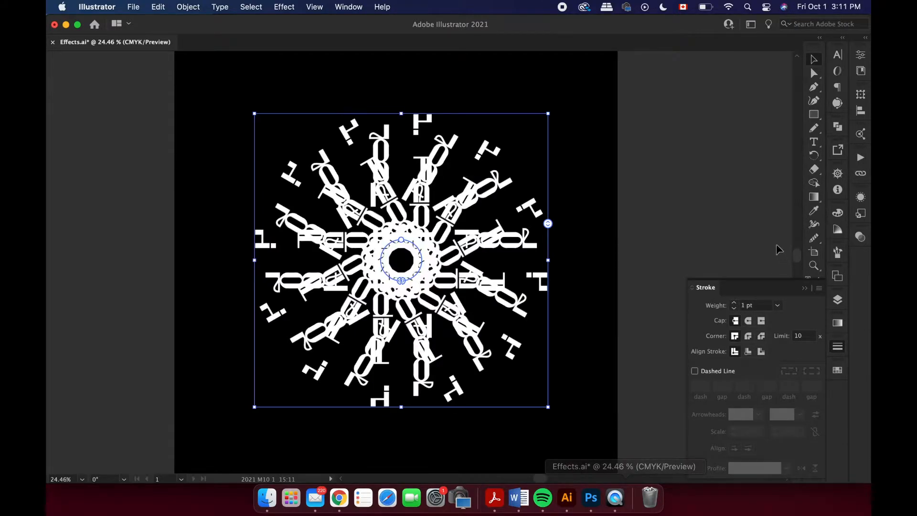
pyautogui.press('super+z')
pyautogui.click(766, 225)
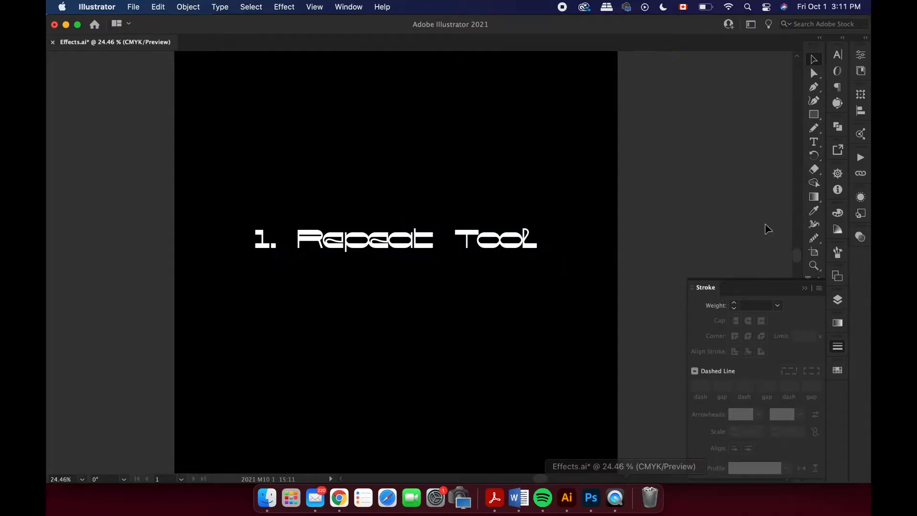
# Apply a Grid repeat to the "1. Repeat Tool" text, move it across the artboard and extend it downward into more rows.
pyautogui.click(458, 243)
pyautogui.click(188, 7)
pyautogui.moveTo(207, 326)
pyautogui.moveTo(281, 333)
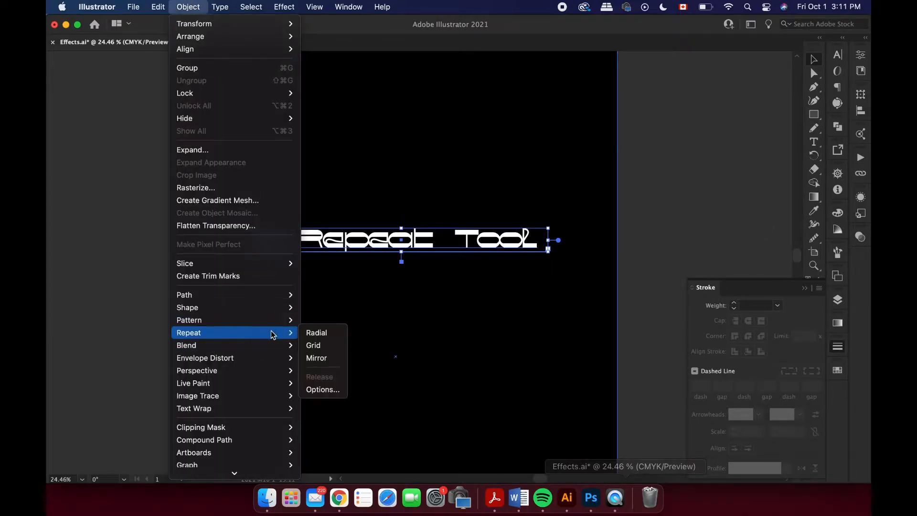
pyautogui.click(323, 346)
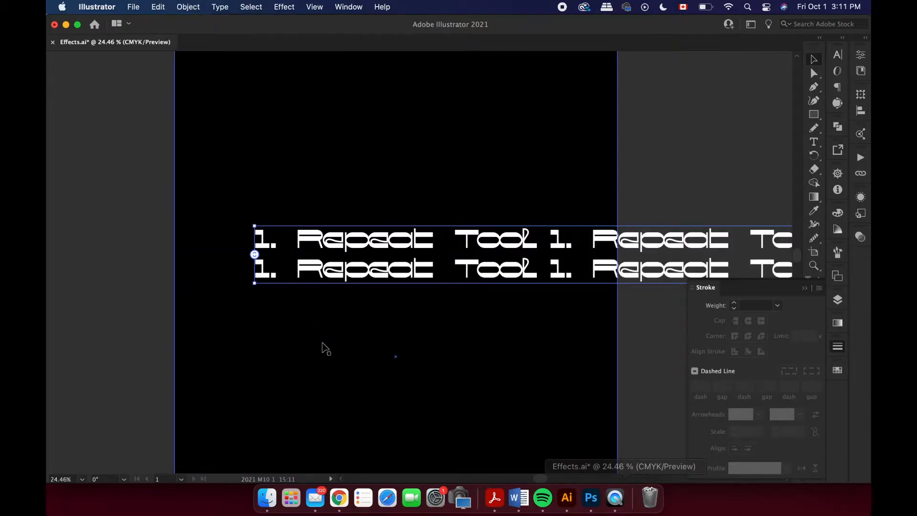
pyautogui.moveTo(505, 268); pyautogui.dragTo(257, 261)
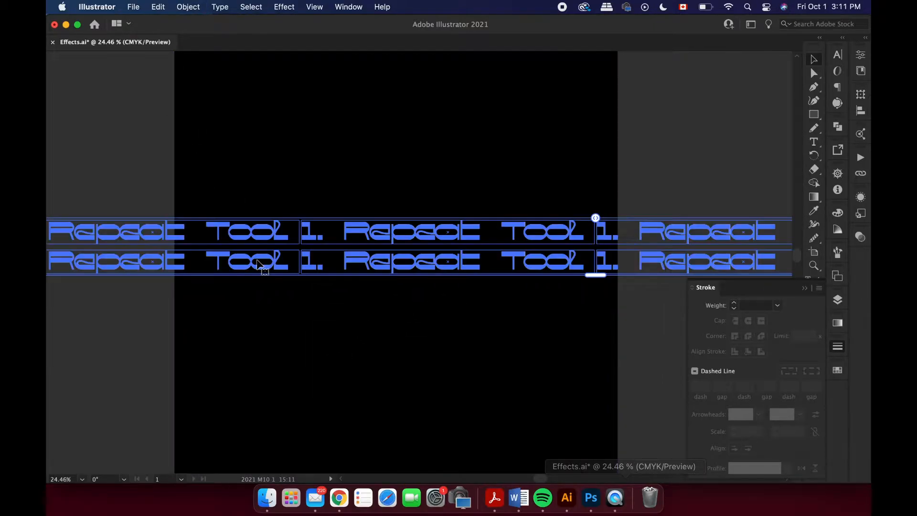
pyautogui.moveTo(594, 275); pyautogui.dragTo(602, 444)
# Deselect the grid repeat and view it in Trim View, cropped to the artboard.
pyautogui.click(709, 142)
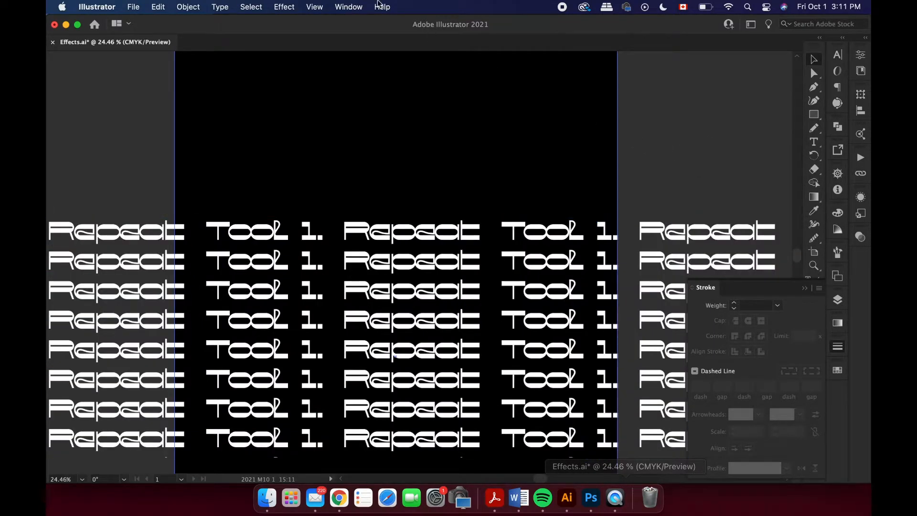
pyautogui.click(312, 6)
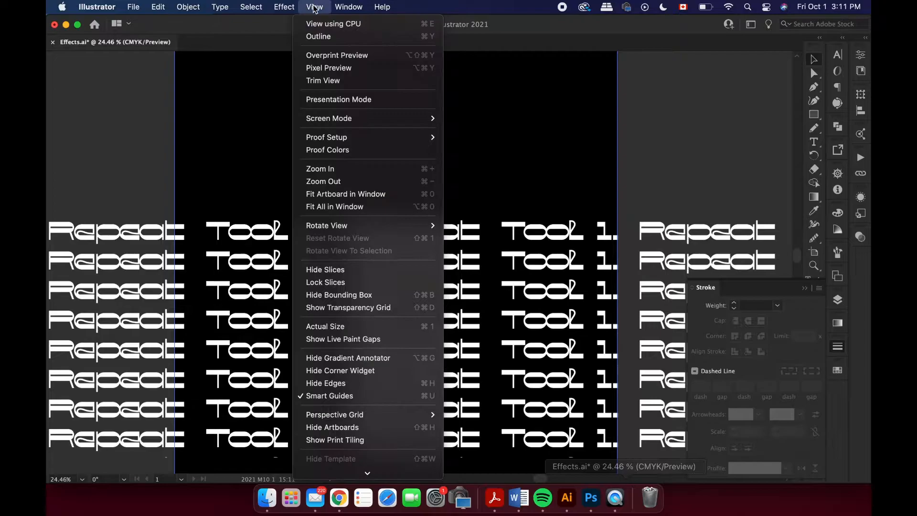
pyautogui.click(339, 81)
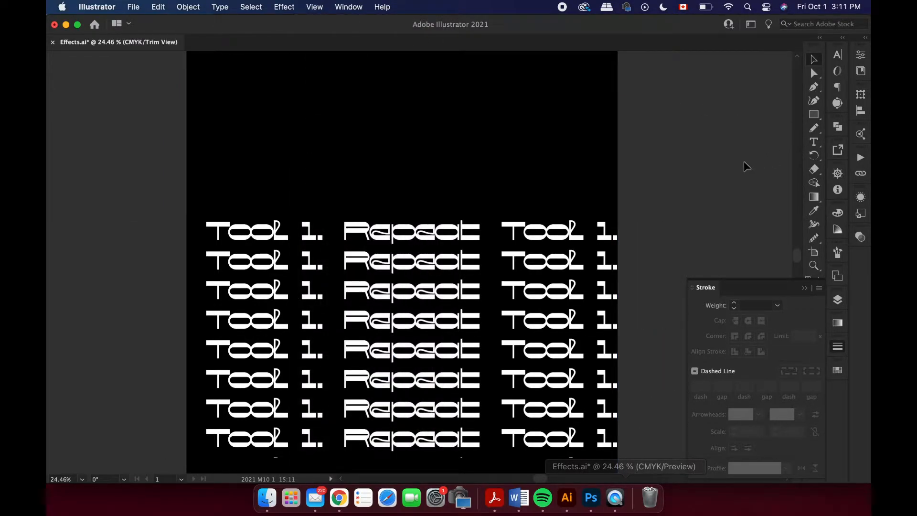
# Undo the grid repeat to restore the single line of text.
pyautogui.press('super+z')
pyautogui.press('super+z')
pyautogui.press('super+z')
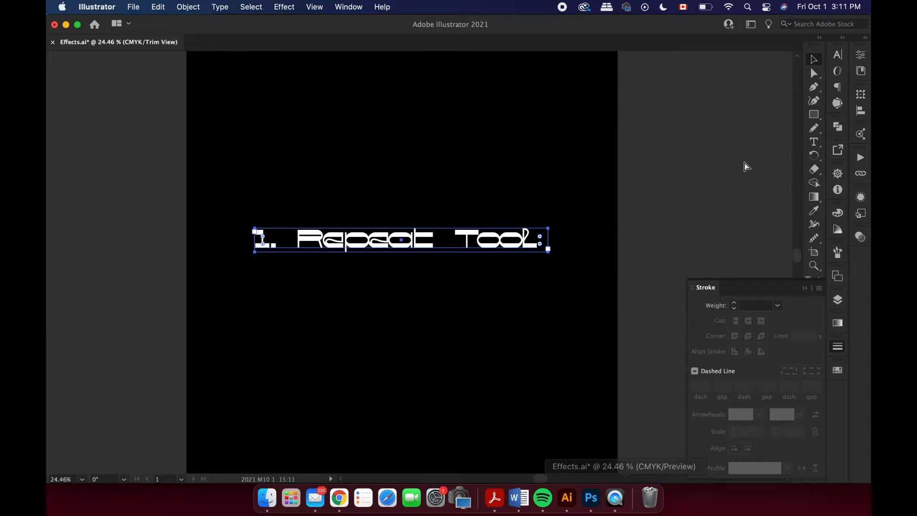
# Apply a Mirror repeat to the "1. Repeat Tool" text and leave isolation mode.
pyautogui.click(191, 6)
pyautogui.moveTo(267, 333)
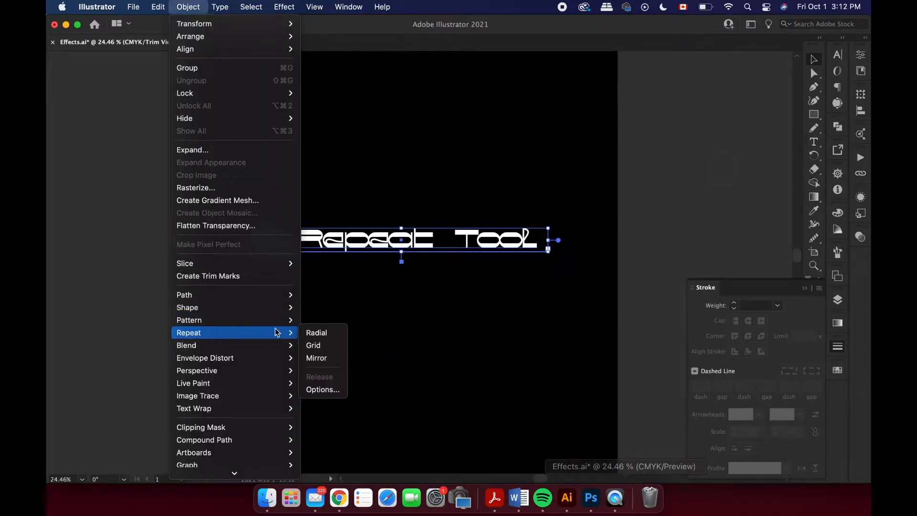
pyautogui.click(316, 358)
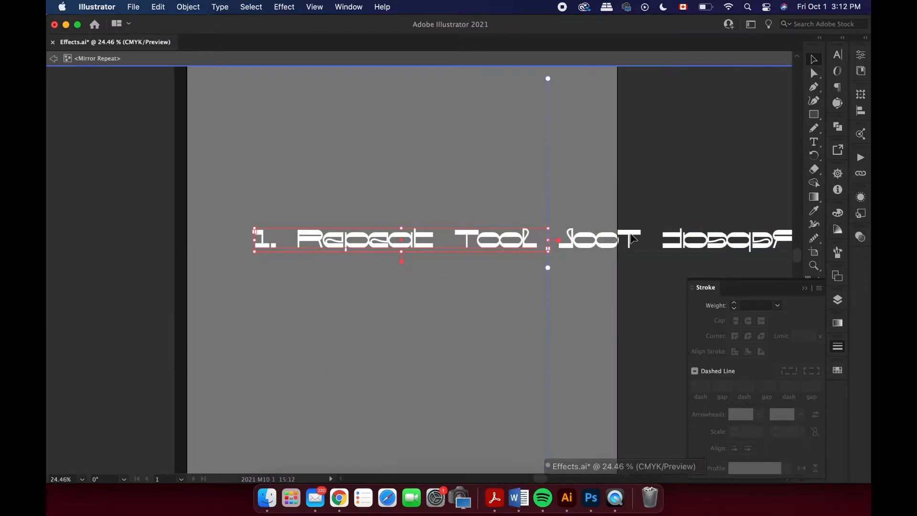
pyautogui.click(691, 208)
pyautogui.doubleClick(667, 211)
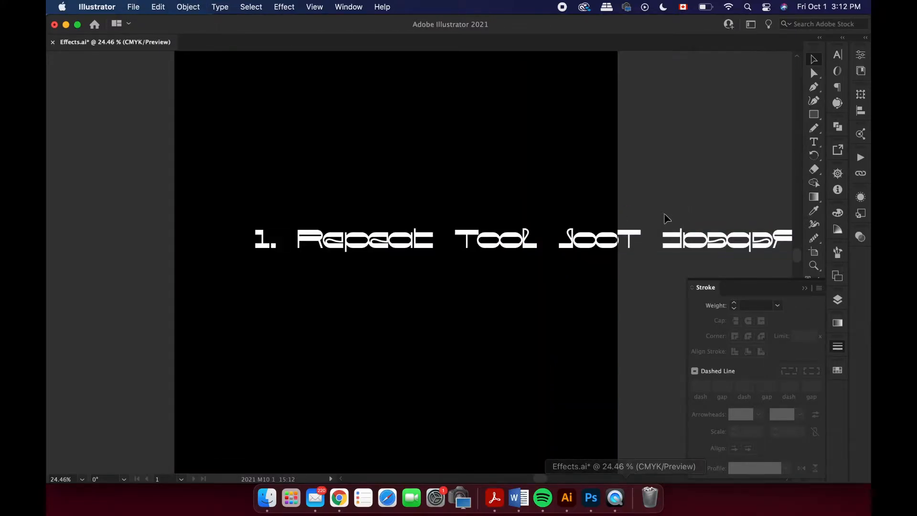
# Move the mirror repeat toward the artboard's centre and shift its source text away from the axis to widen the gap.
pyautogui.moveTo(646, 242); pyautogui.dragTo(523, 243)
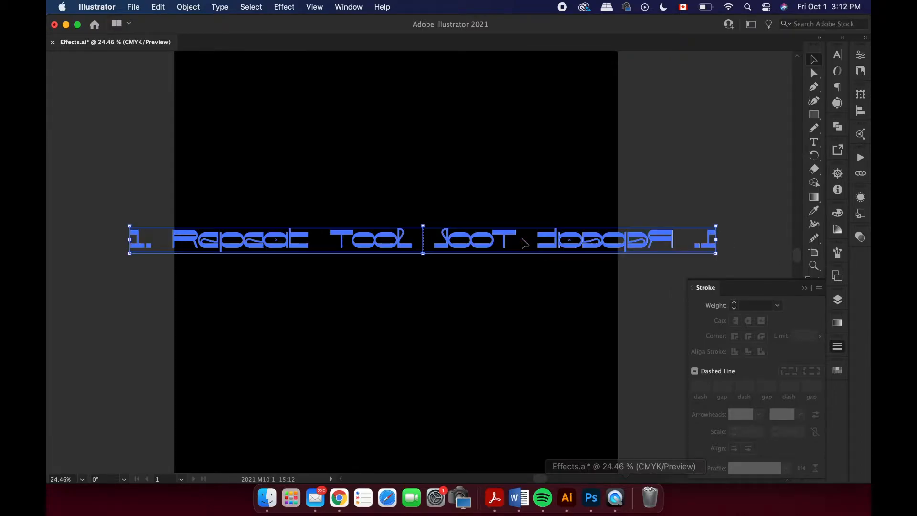
pyautogui.doubleClick(524, 244)
pyautogui.moveTo(407, 236); pyautogui.dragTo(376, 241)
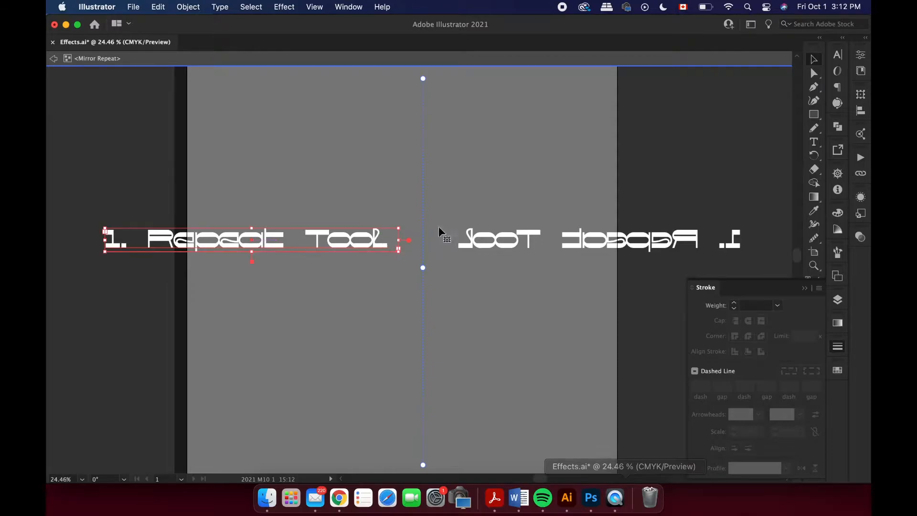
pyautogui.doubleClick(692, 195)
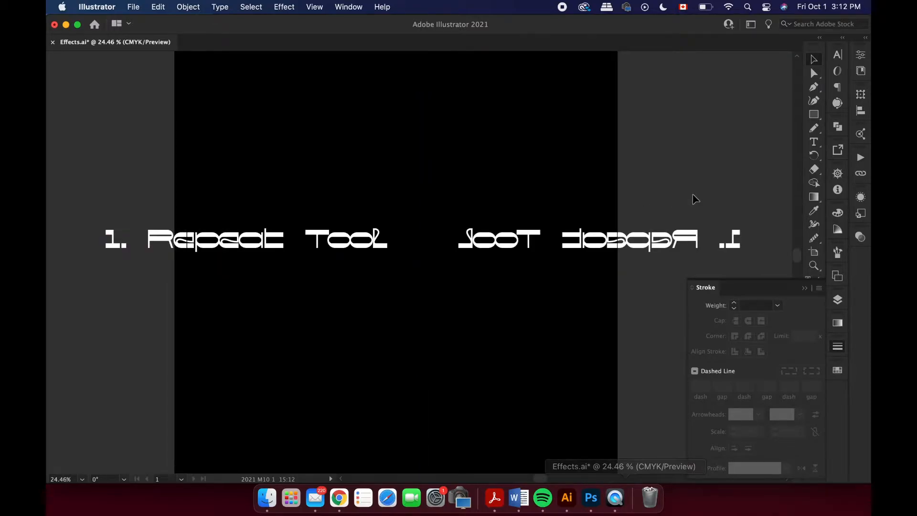
# Undo the mirror repeat and its moves to restore the single line of text.
pyautogui.press('super+z')
pyautogui.press('super+z')
pyautogui.press('super+z')
pyautogui.press('super+z')
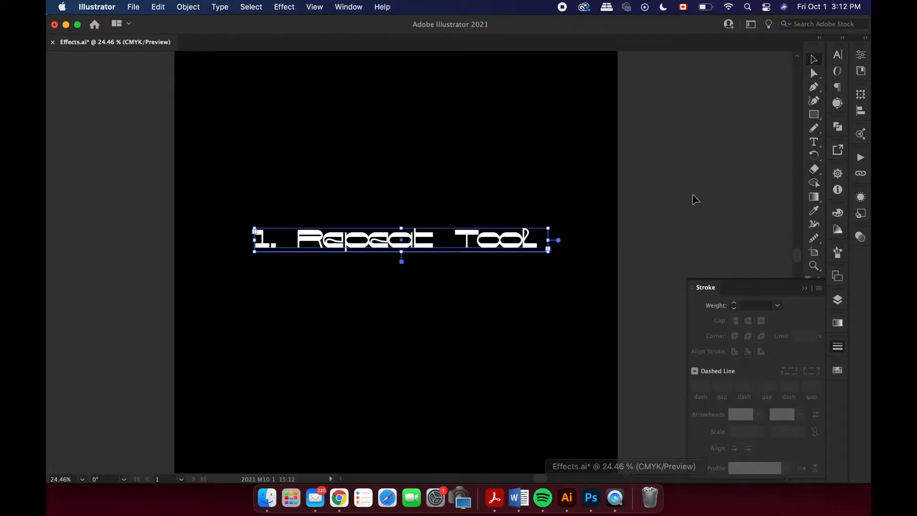
# Set the radial repeat's number of instances to 20 in the Repeat Options.
pyautogui.click(188, 7)
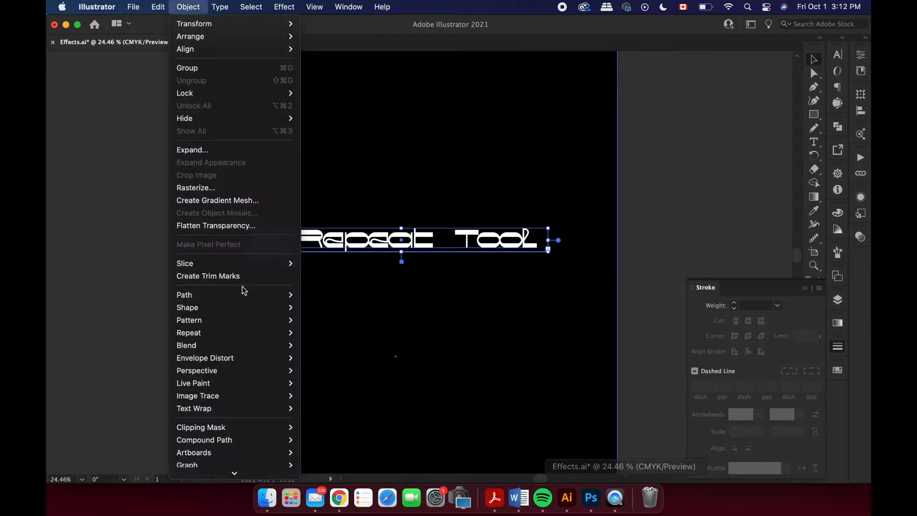
pyautogui.moveTo(249, 331)
pyautogui.click(325, 390)
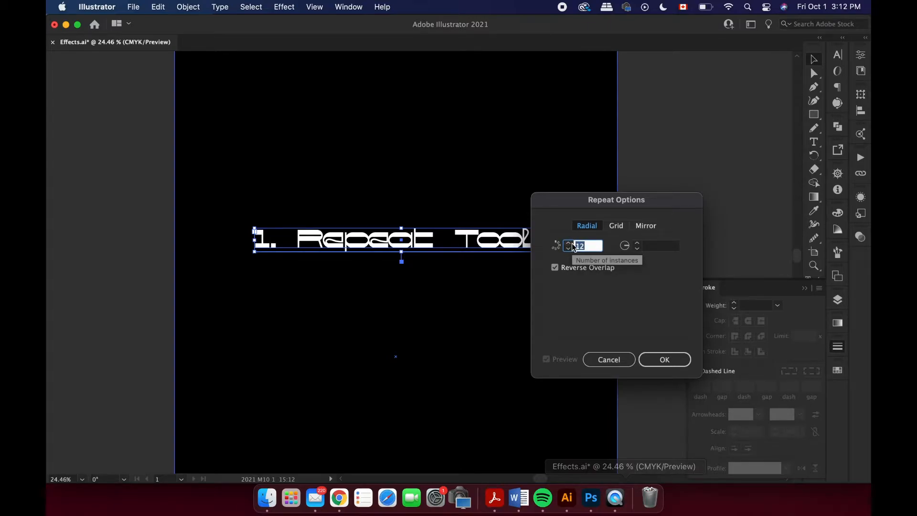
pyautogui.write('20')
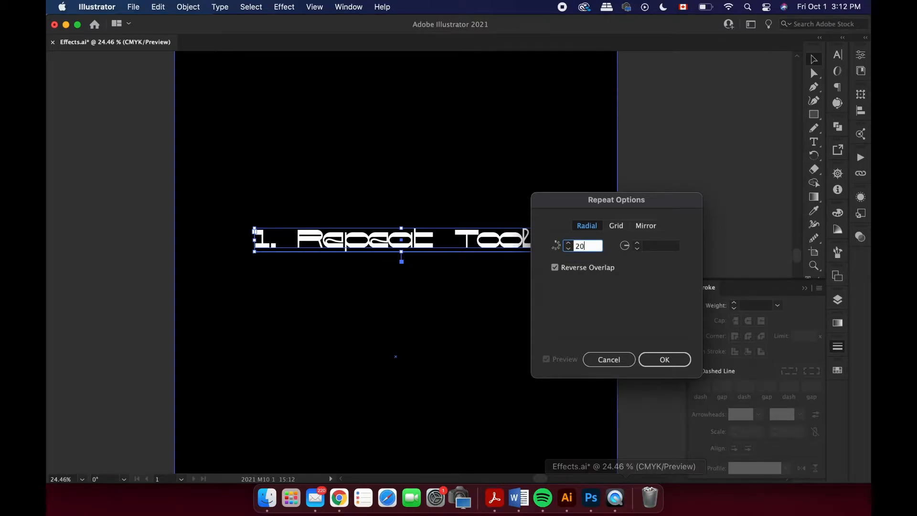
pyautogui.click(681, 364)
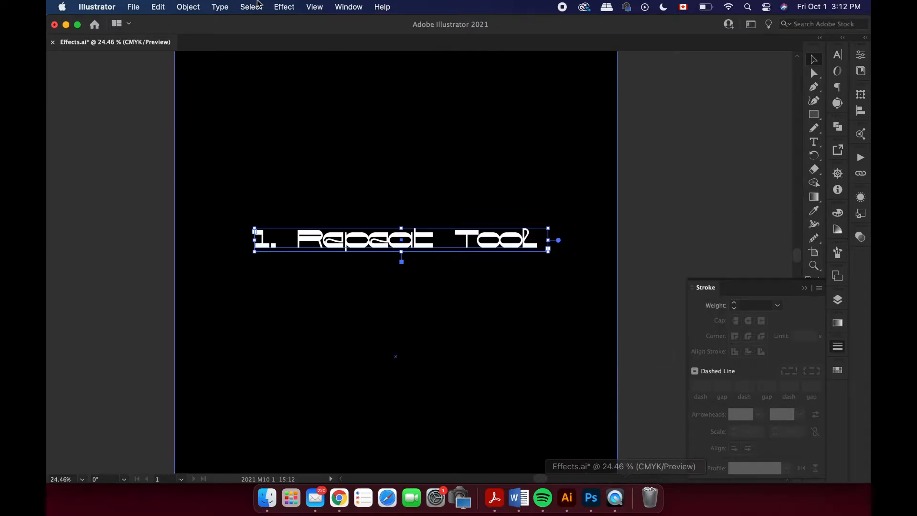
# Apply a Radial repeat to the "1. Repeat Tool" text with the new instance setting, and undo it.
pyautogui.click(185, 11)
pyautogui.moveTo(206, 312)
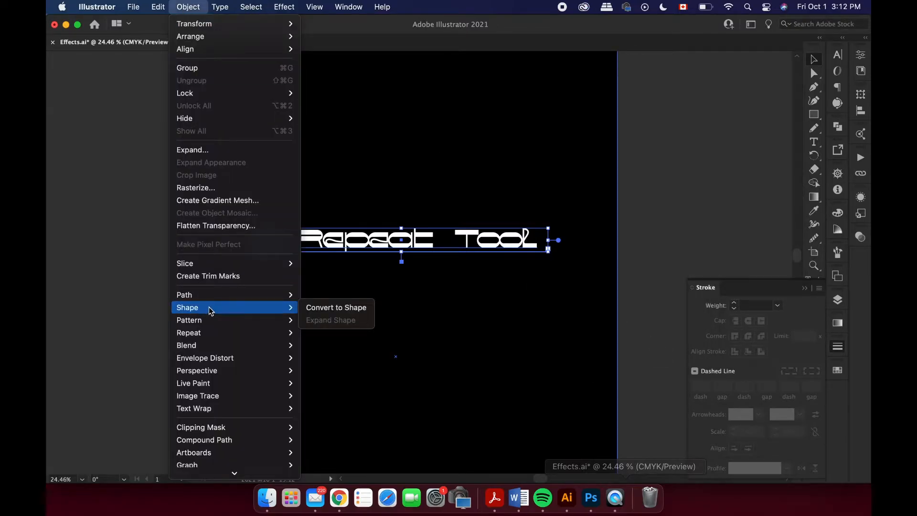
pyautogui.moveTo(280, 332)
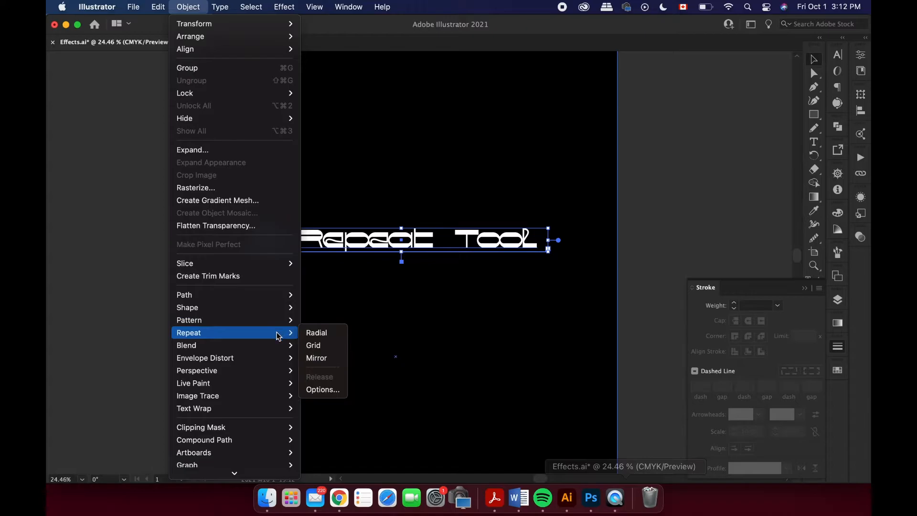
pyautogui.click(314, 334)
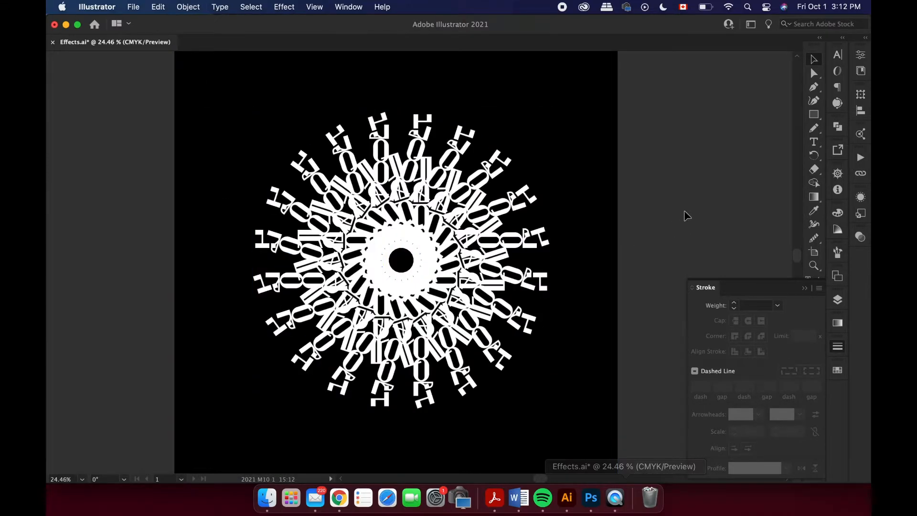
pyautogui.press('super+z')
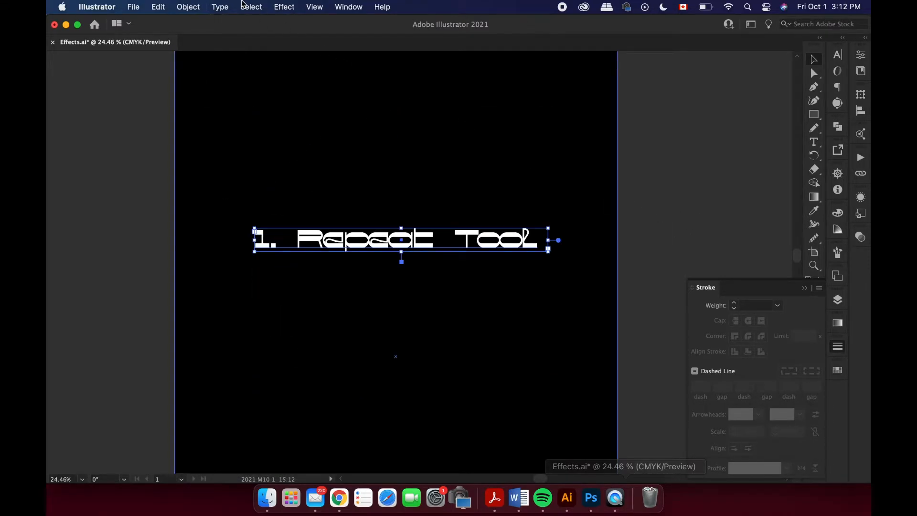
# Open the Repeat Options for the selected "1. Repeat Tool" text.
pyautogui.click(196, 4)
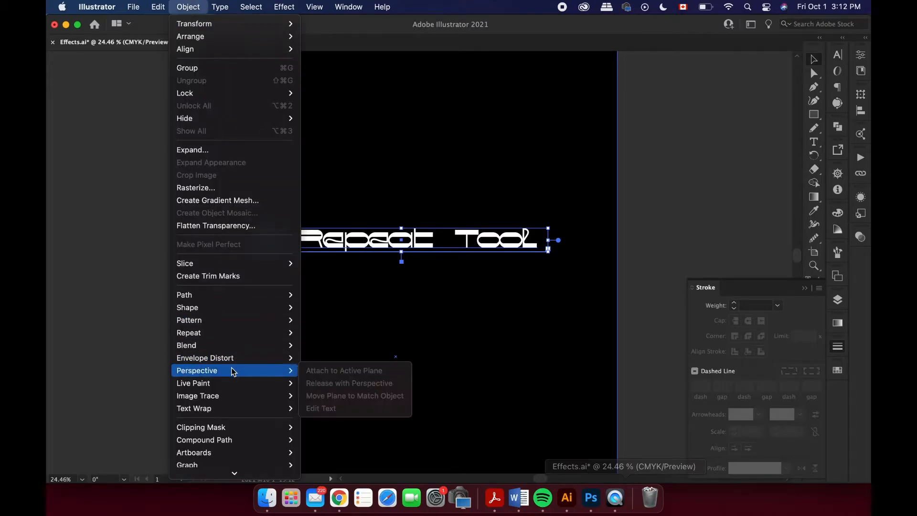
pyautogui.moveTo(232, 336)
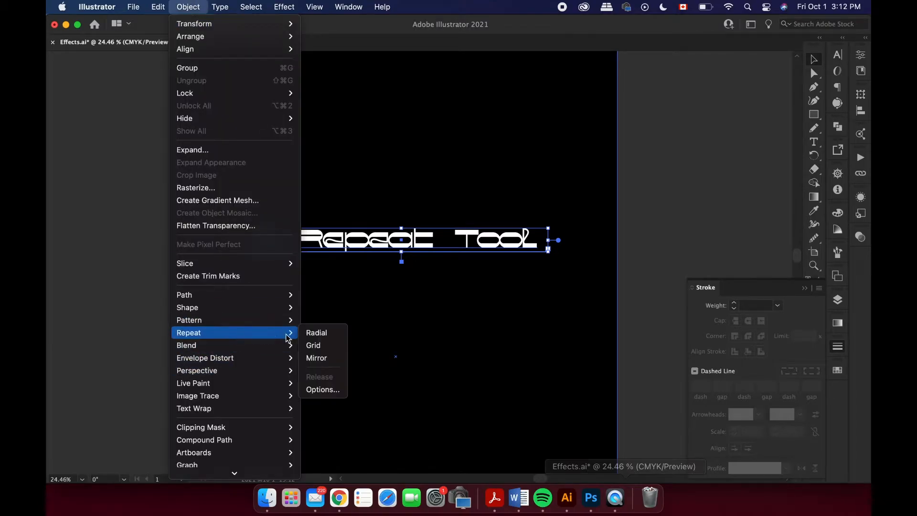
pyautogui.click(320, 389)
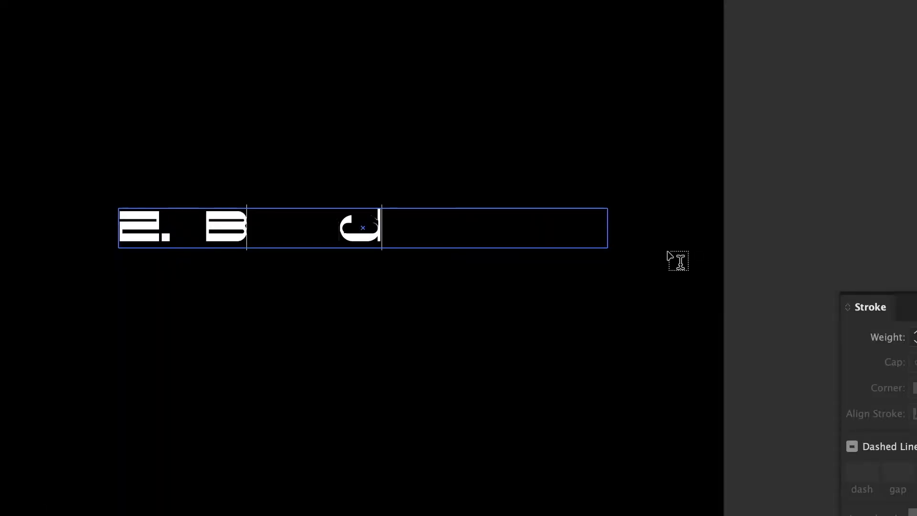
# Complete the line of text as "2. Blend Tool" and finish text editing.
pyautogui.write('Tool')
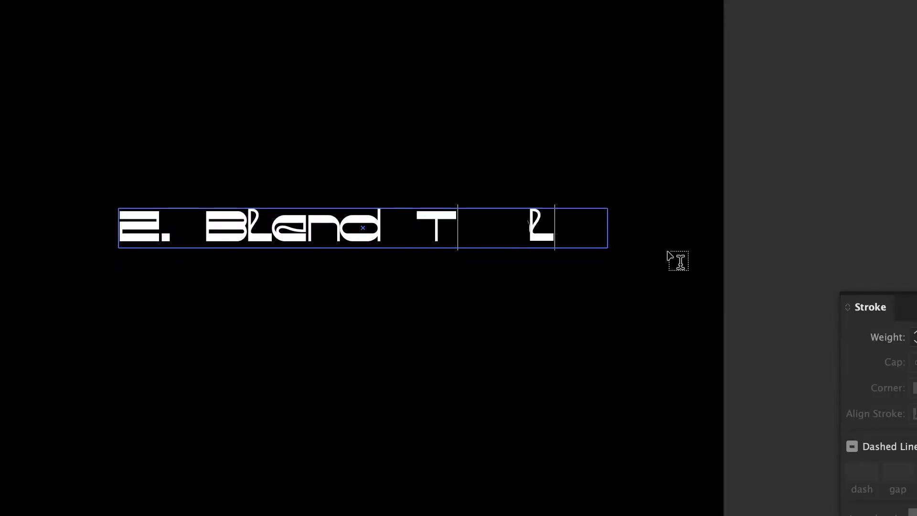
pyautogui.press('Escape')
# Convert the "2. Blend Tool" text to outlines and place a duplicate below it, offset slightly to the left.
pyautogui.click(220, 7)
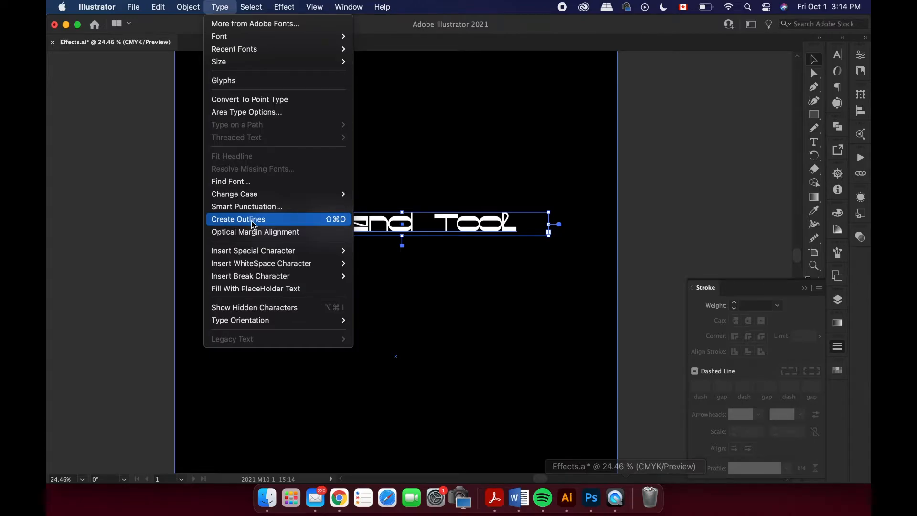
pyautogui.click(254, 225)
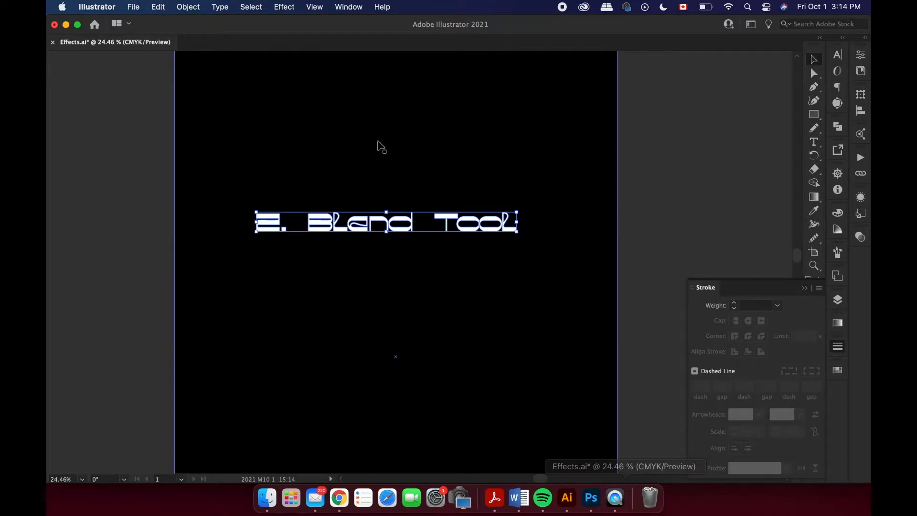
pyautogui.moveTo(411, 220); pyautogui.dragTo(408, 300)
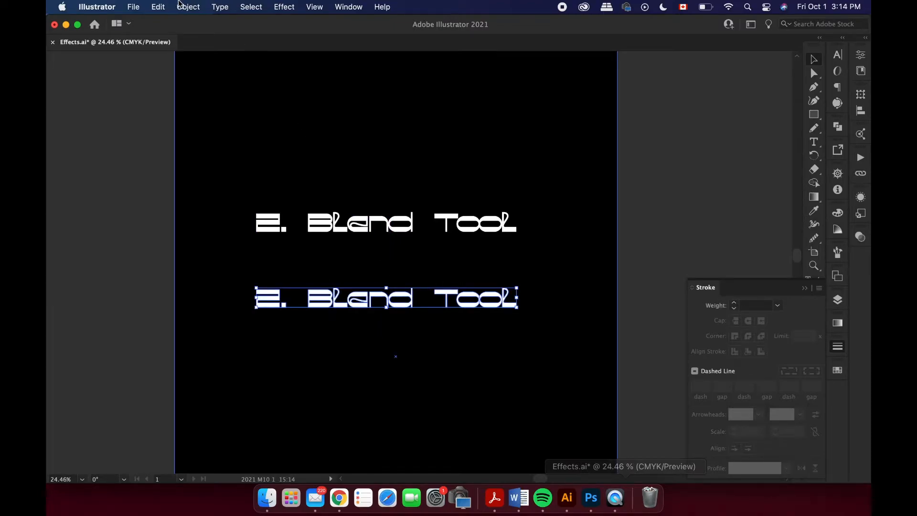
pyautogui.moveTo(319, 294)
pyautogui.mouseDown()
pyautogui.moveTo(302, 298)
pyautogui.moveTo(309, 296)
pyautogui.mouseUp()
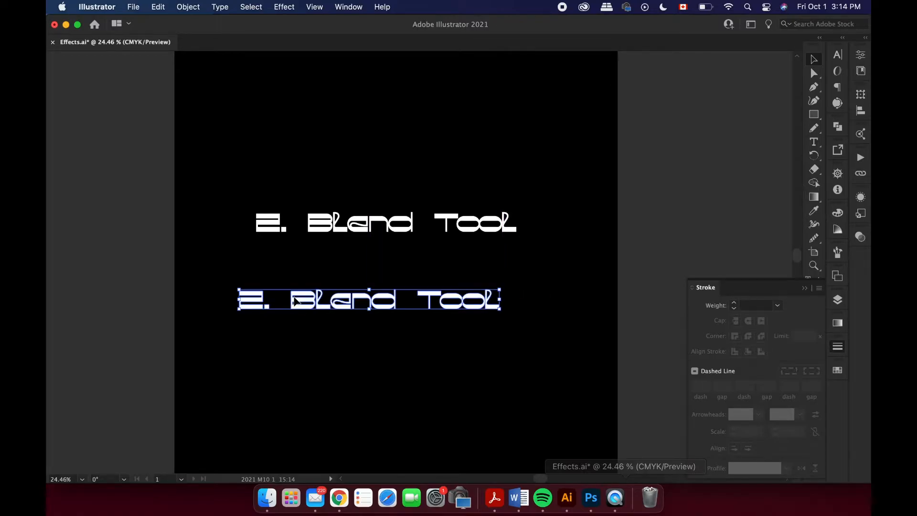
# Select both "2. Blend Tool" copies and confirm the Blend Options with Specified Steps spacing of 8.
pyautogui.keyDown('shift'); pyautogui.click(277, 224); pyautogui.keyUp('shift')
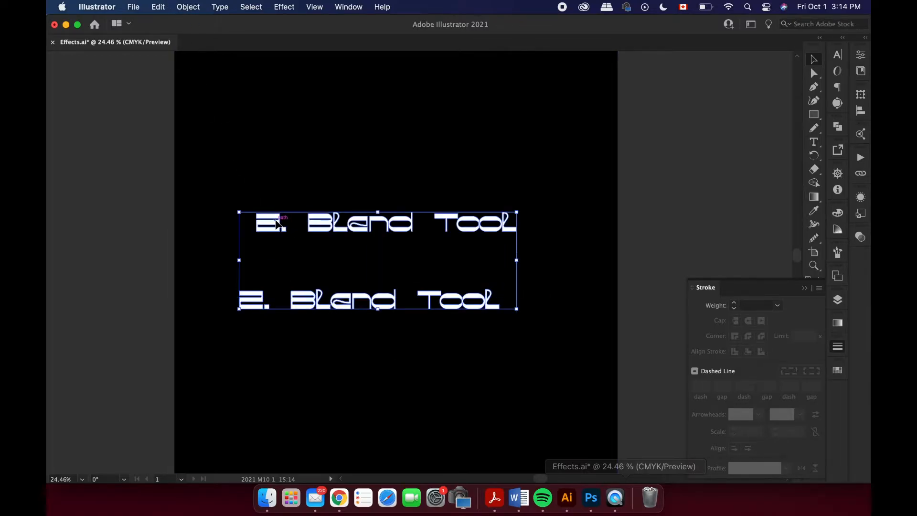
pyautogui.click(196, 7)
pyautogui.moveTo(229, 346)
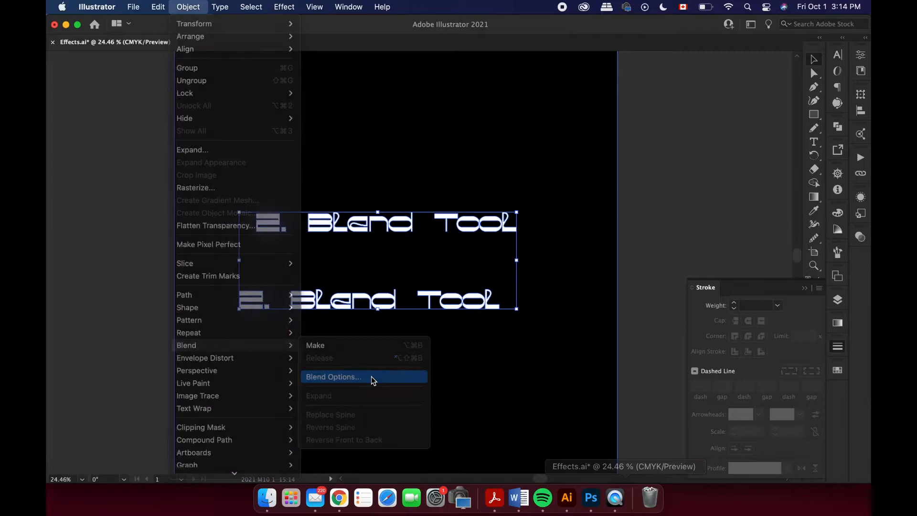
pyautogui.click(371, 377)
pyautogui.click(691, 187)
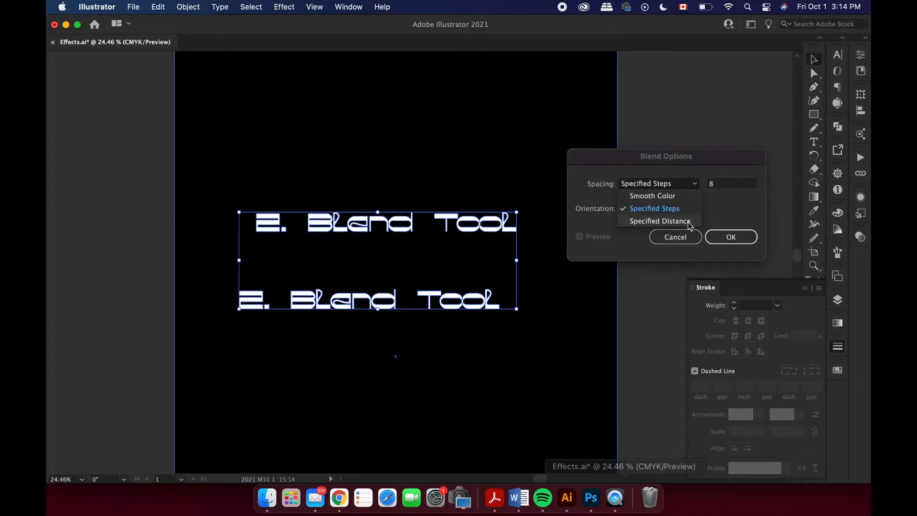
pyautogui.click(716, 234)
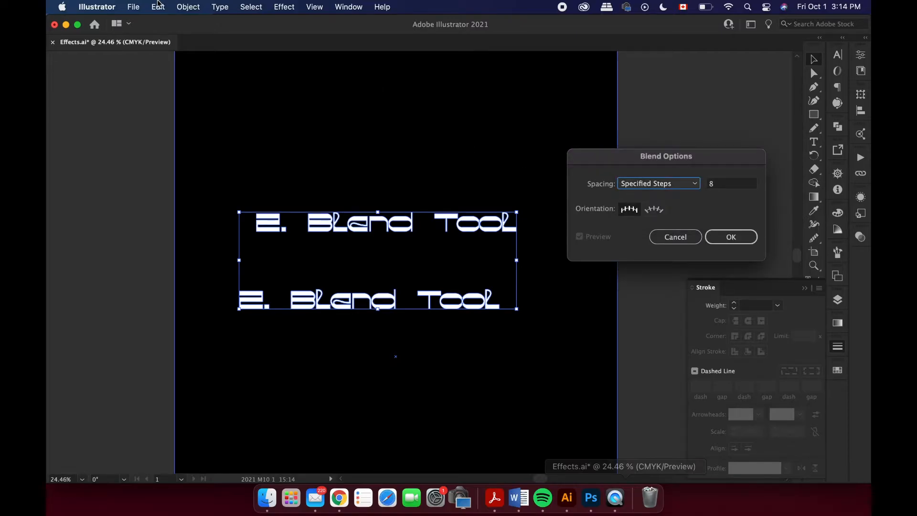
pyautogui.click(745, 237)
# Make a blend between the two filled text copies and undo it.
pyautogui.click(188, 7)
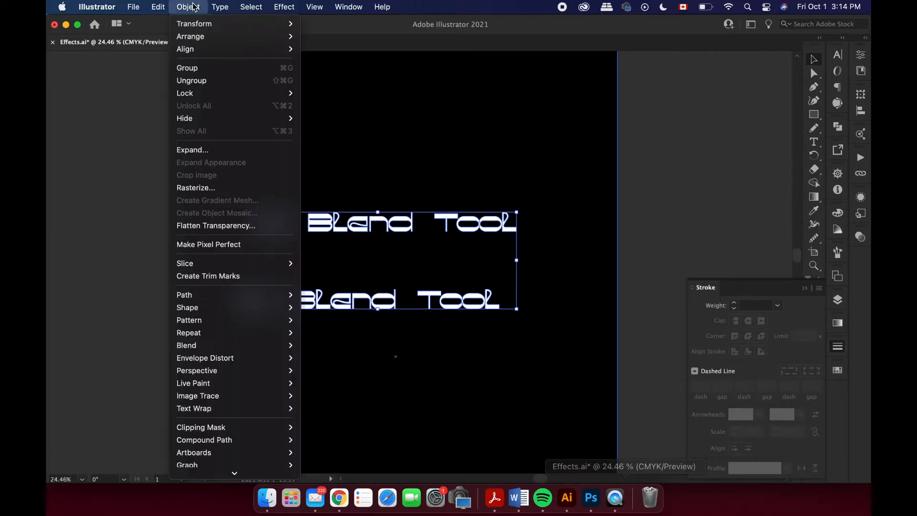
pyautogui.moveTo(224, 293)
pyautogui.moveTo(229, 345)
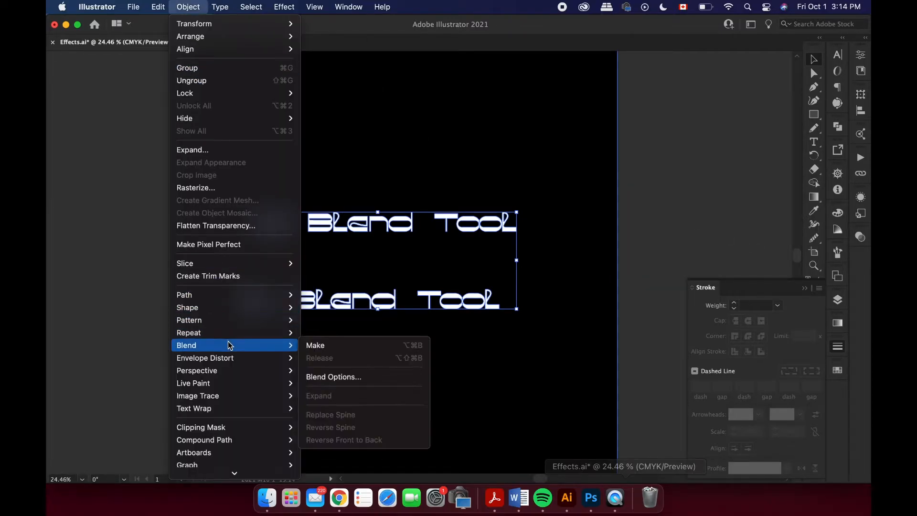
pyautogui.click(312, 347)
pyautogui.click(698, 211)
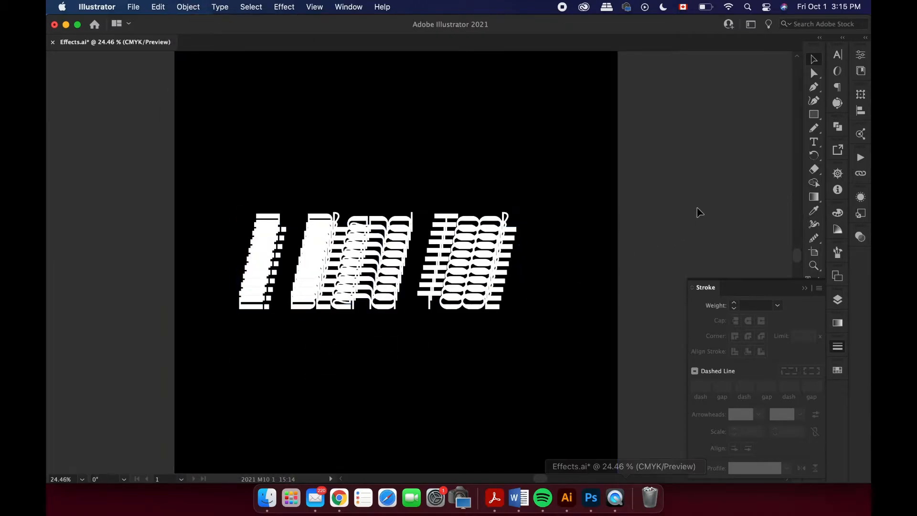
pyautogui.press('super+z')
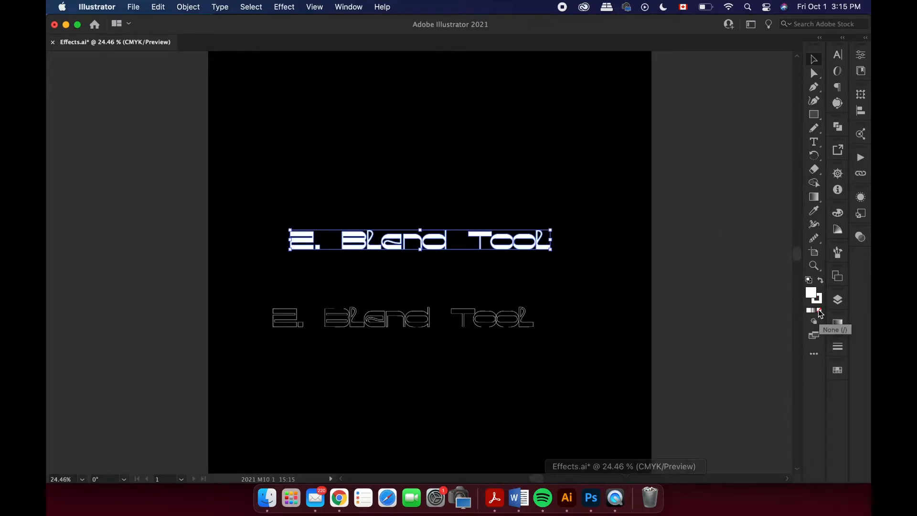
# Change both "2. Blend Tool" copies to a white stroke with no fill.
pyautogui.click(818, 309)
pyautogui.click(737, 340)
pyautogui.scroll(-1, 671, 376)
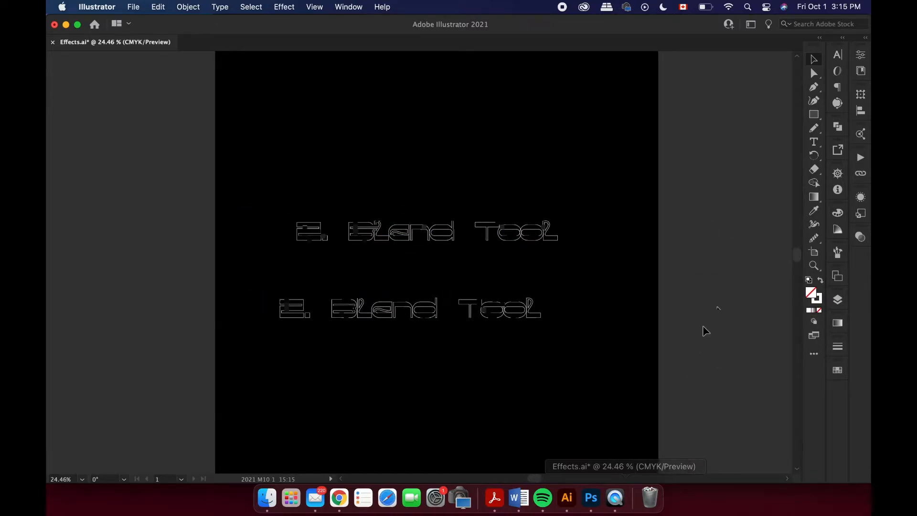
pyautogui.scroll(2, 718, 310)
# Set the stroke weight of the upper "2. Blend Tool" copy to 7 pt.
pyautogui.click(526, 214)
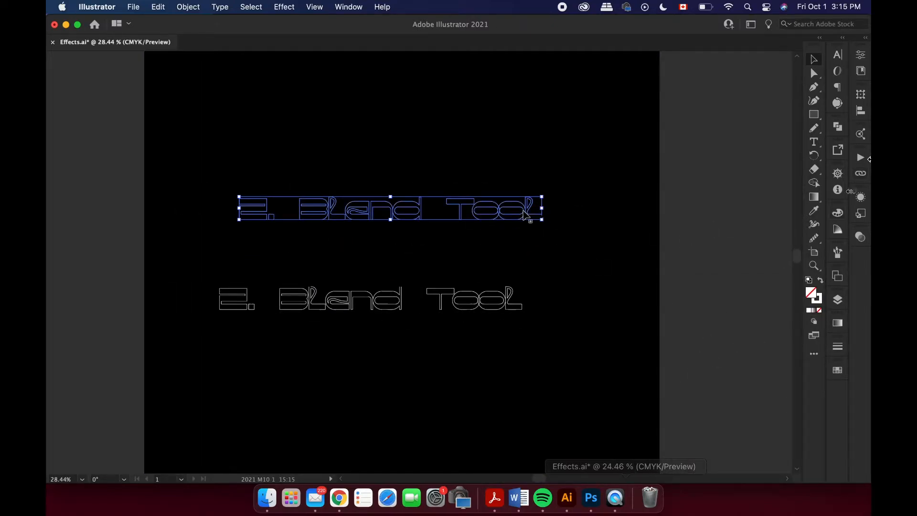
pyautogui.click(838, 346)
pyautogui.click(778, 305)
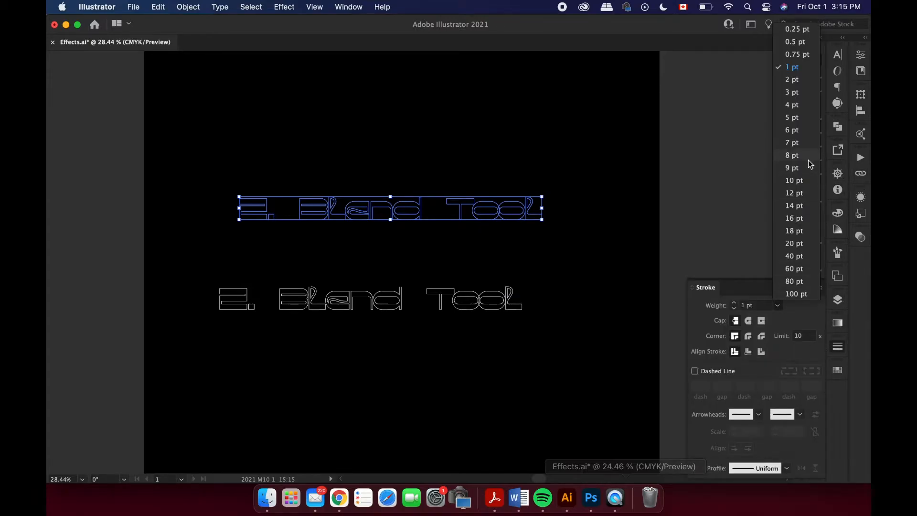
pyautogui.click(793, 143)
pyautogui.click(793, 152)
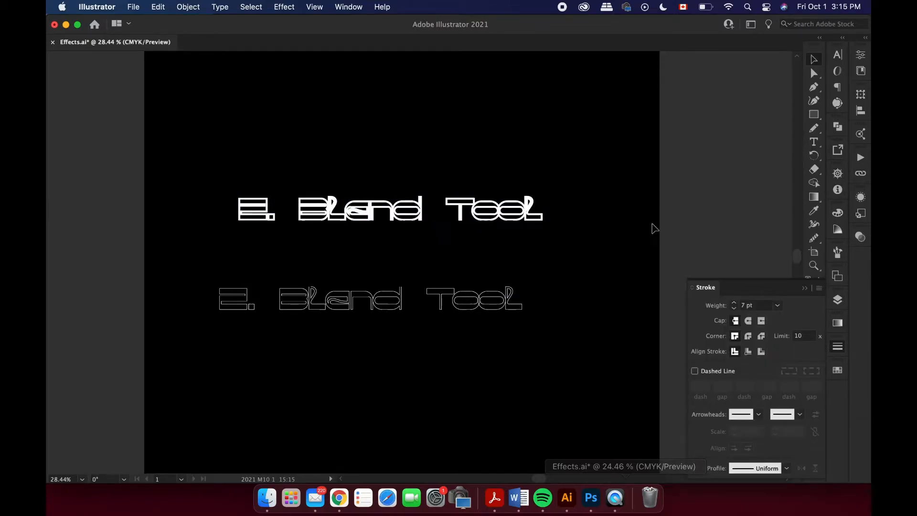
# Set the stroke weight of the lower "2. Blend Tool" copy to 0.75 pt.
pyautogui.click(522, 300)
pyautogui.click(528, 218)
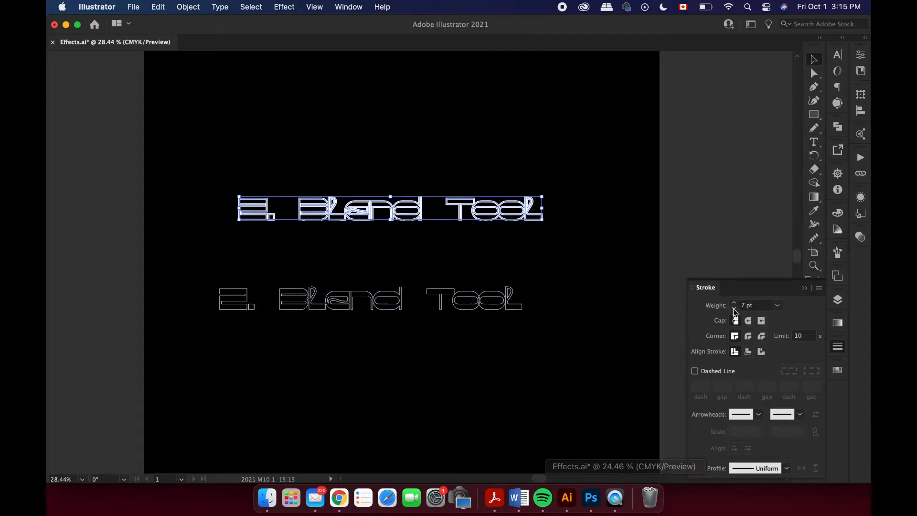
pyautogui.keyDown('shift'); pyautogui.click(485, 308); pyautogui.keyUp('shift')
pyautogui.click(534, 322)
pyautogui.click(517, 302)
pyautogui.click(777, 306)
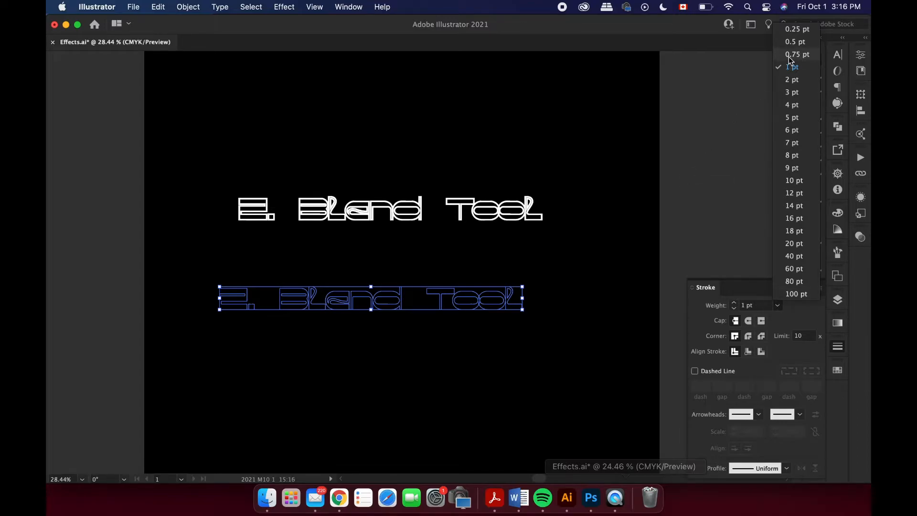
pyautogui.click(789, 57)
# Make a blend between the thick-stroked upper copy and the thin-stroked lower copy, and undo it.
pyautogui.click(477, 323)
pyautogui.click(479, 308)
pyautogui.keyDown('shift'); pyautogui.click(492, 220); pyautogui.keyUp('shift')
pyautogui.click(188, 7)
pyautogui.click(324, 345)
pyautogui.click(557, 199)
pyautogui.press('super+z')
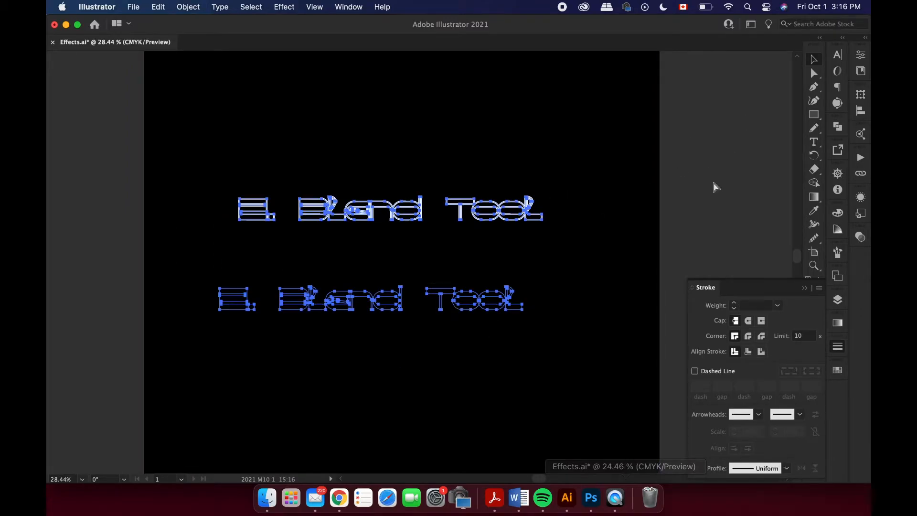
# Set the Blend Options spacing to 20 specified steps for the two selected text copies.
pyautogui.click(188, 7)
pyautogui.moveTo(234, 345)
pyautogui.click(315, 377)
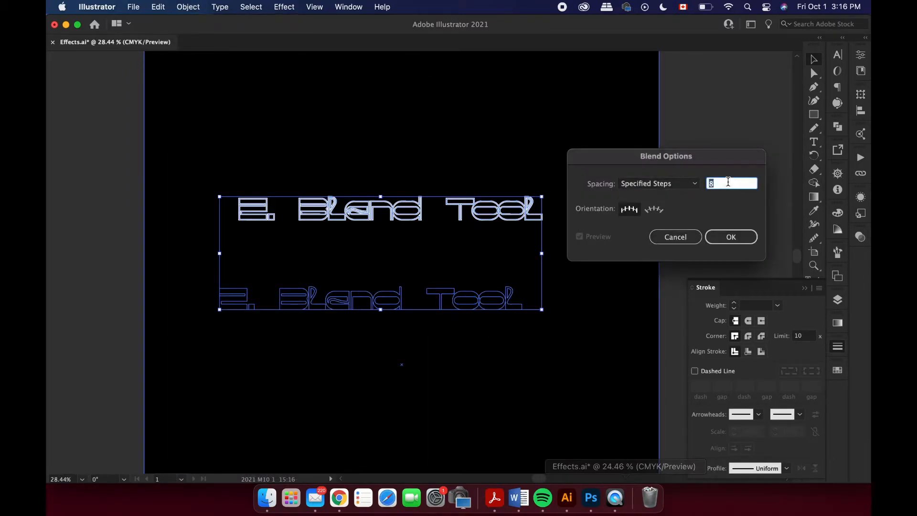
pyautogui.write('20')
pyautogui.click(736, 234)
# Blend the two stroked text copies with the 20-step spacing, and undo it.
pyautogui.click(188, 7)
pyautogui.moveTo(206, 345)
pyautogui.click(321, 348)
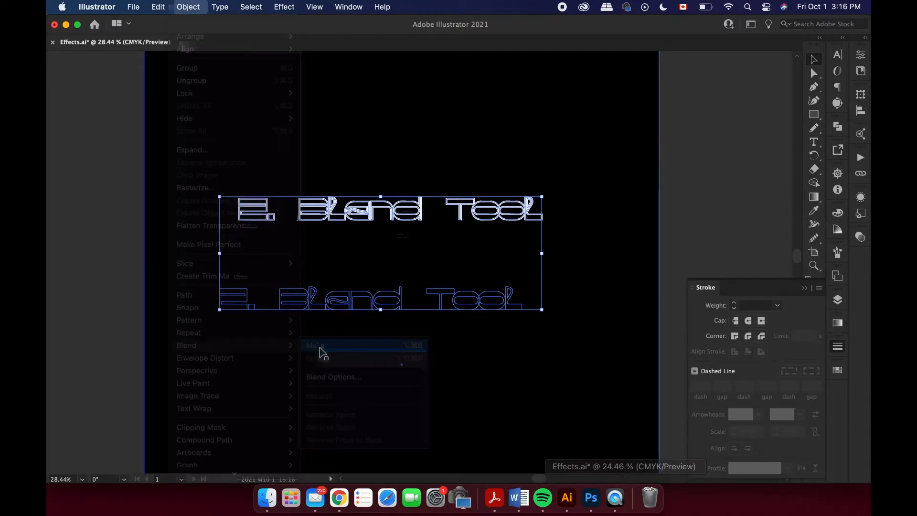
pyautogui.click(695, 185)
pyautogui.press('super+z')
# Set the stroke weight of the lower "2. Blend Tool" copy to 0.25 pt.
pyautogui.click(502, 303)
pyautogui.click(777, 305)
pyautogui.click(808, 32)
pyautogui.click(701, 161)
# Blend the upper copy with the 0.25 pt lower copy, and undo both the blend and the stroke weight change.
pyautogui.click(512, 298)
pyautogui.keyDown('shift'); pyautogui.click(504, 210); pyautogui.keyUp('shift')
pyautogui.click(188, 7)
pyautogui.moveTo(205, 345)
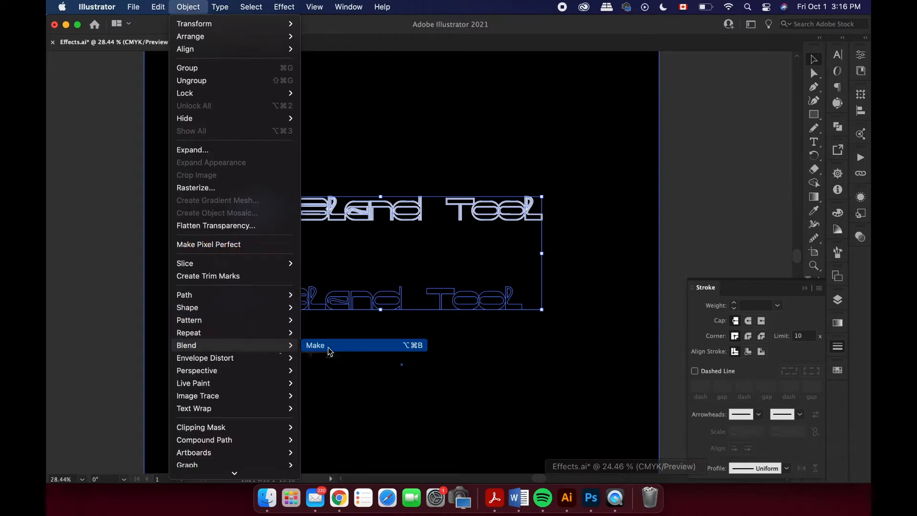
pyautogui.click(326, 349)
pyautogui.click(713, 162)
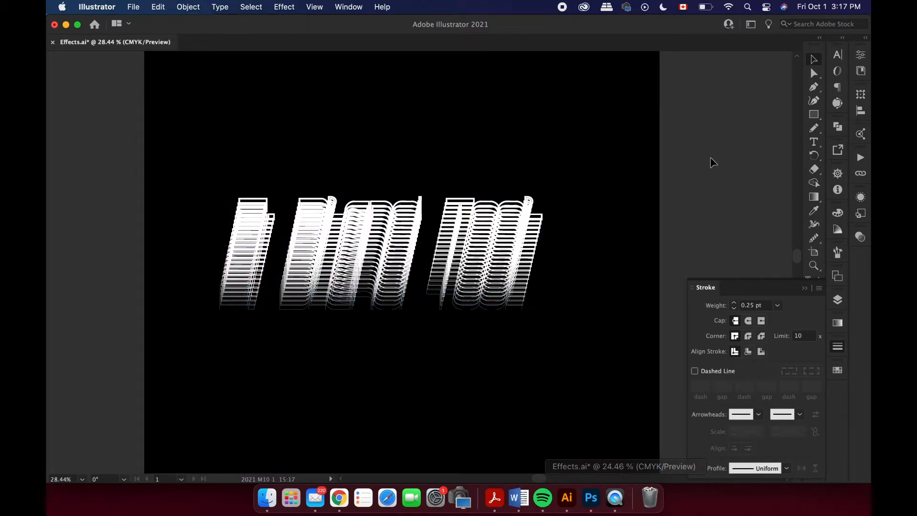
pyautogui.press('XF86MonBrightnessUp')
pyautogui.press('XF86MonBrightnessUp')
pyautogui.press('XF86MonBrightnessUp')
pyautogui.press('XF86MonBrightnessUp')
pyautogui.press('super+z')
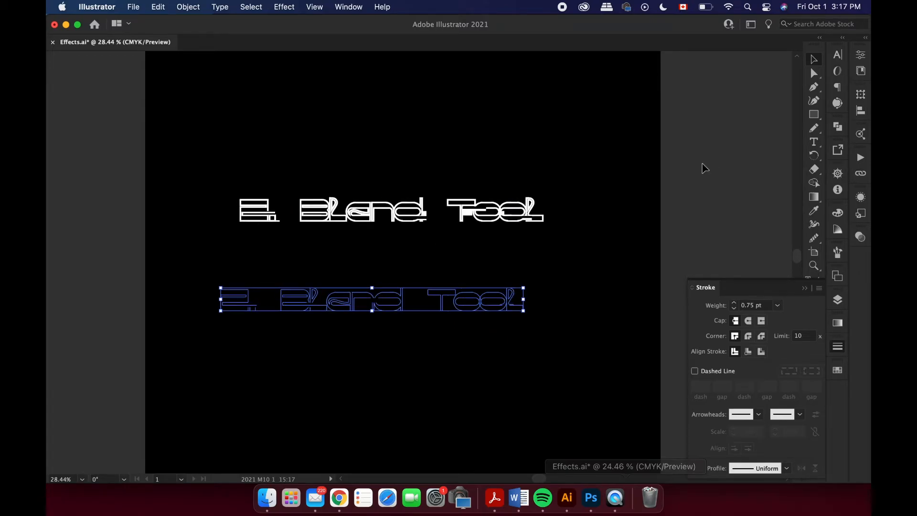
# Set the spacing in the Blend Options to Smooth Color.
pyautogui.hscroll(-2, 420, 380)
pyautogui.click(188, 7)
pyautogui.moveTo(205, 345)
pyautogui.click(334, 376)
pyautogui.click(659, 183)
pyautogui.click(677, 195)
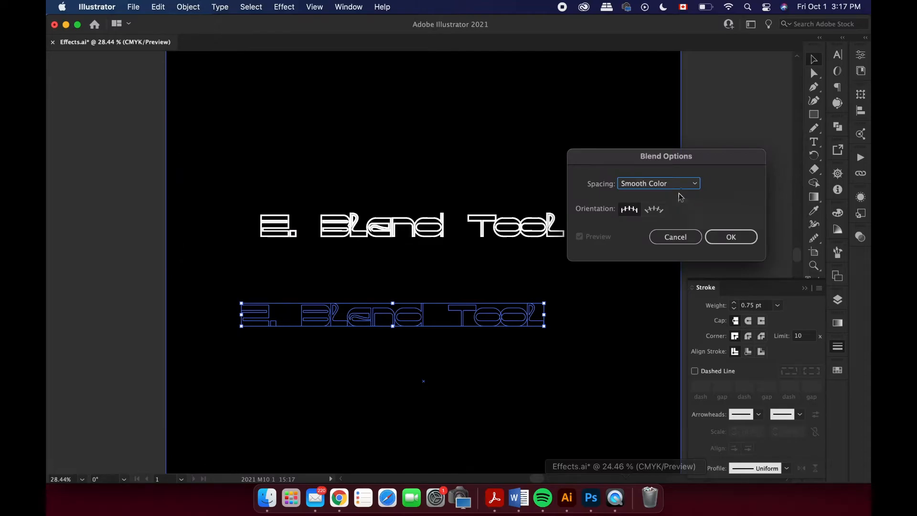
# Apply the Pointillize effect to the "3. Pixelate" text with a cell size of 8.
pyautogui.click(284, 7)
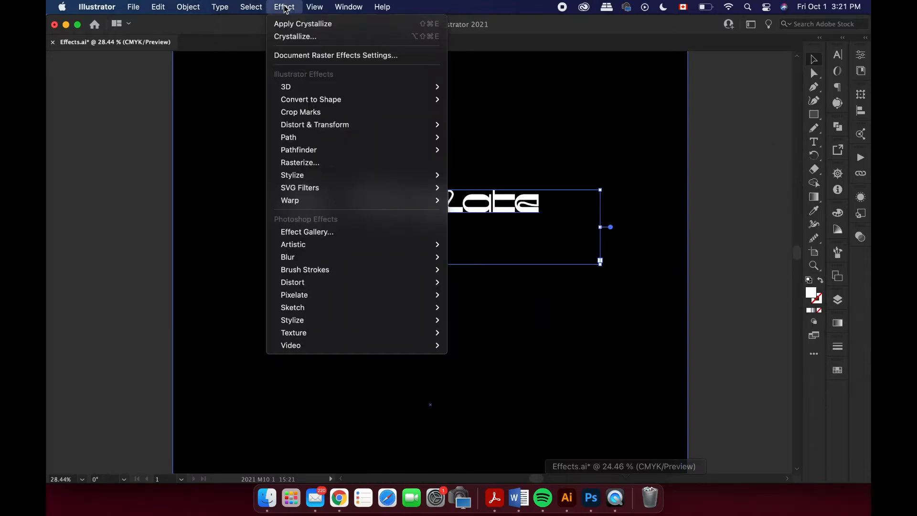
pyautogui.moveTo(346, 324)
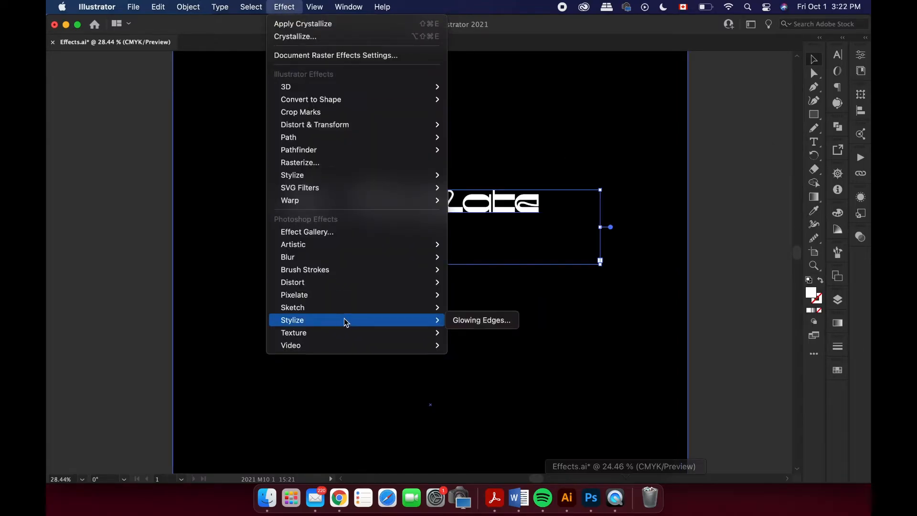
pyautogui.moveTo(373, 303)
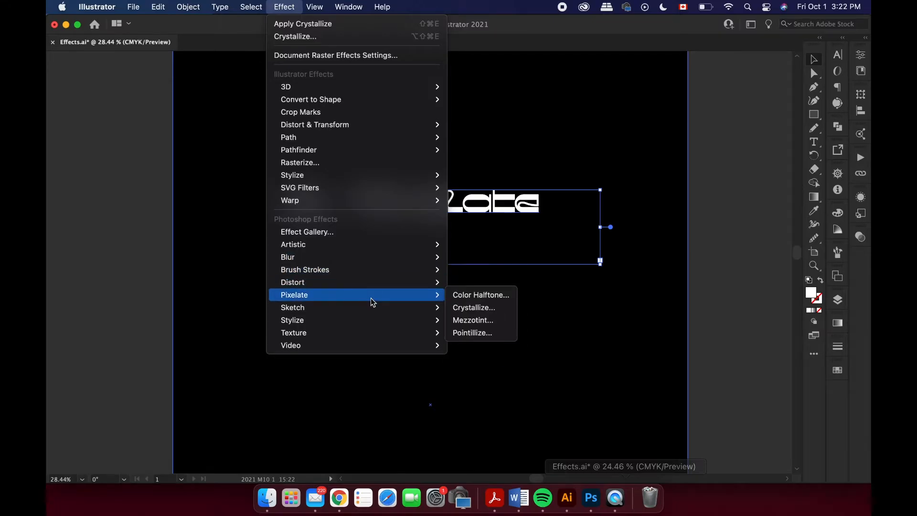
pyautogui.click(477, 332)
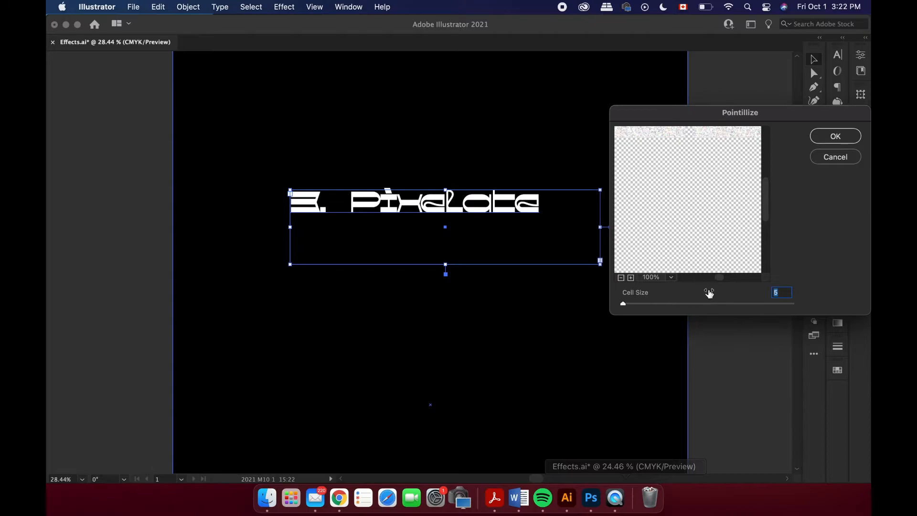
pyautogui.scroll(5, 690, 216)
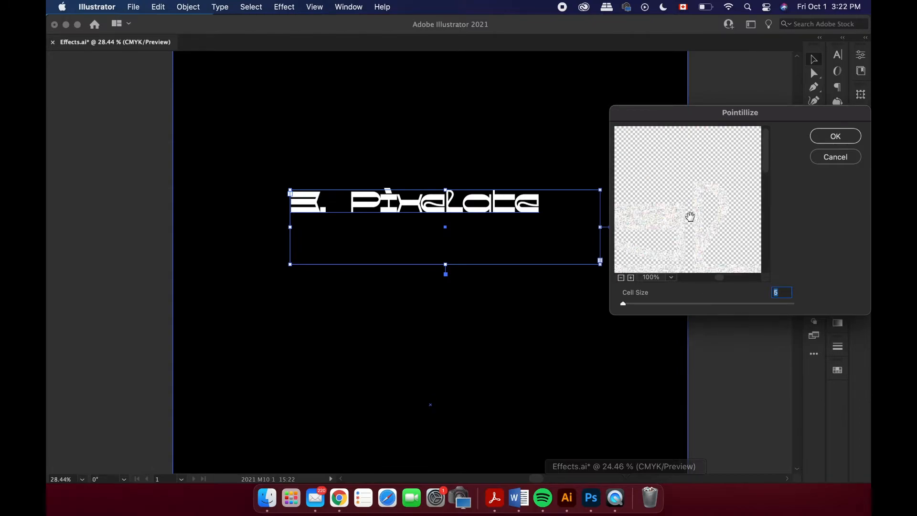
pyautogui.moveTo(623, 302); pyautogui.dragTo(625, 303)
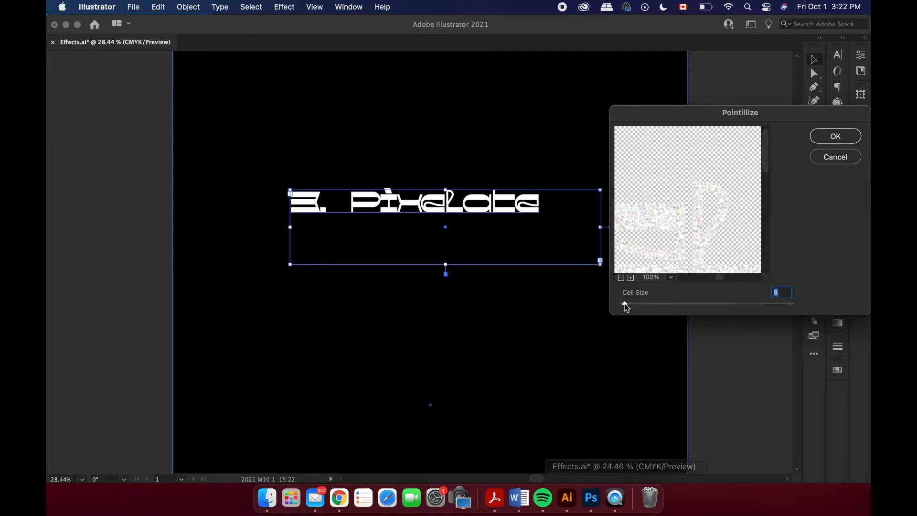
pyautogui.click(835, 138)
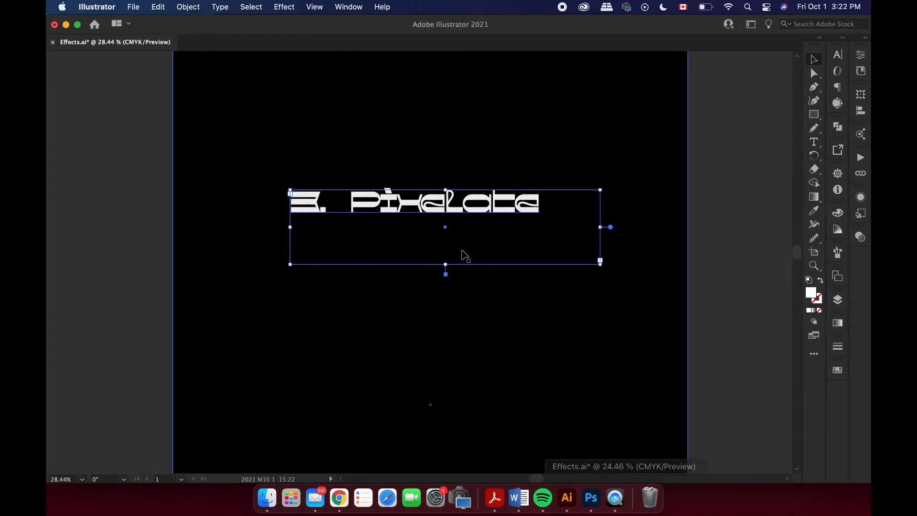
# Inspect the pointillized lettering up close and apply Pointillize to the "3. Pixelate" text with a cell size of 50.
pyautogui.scroll(5, 393, 197)
pyautogui.scroll(4, 392, 197)
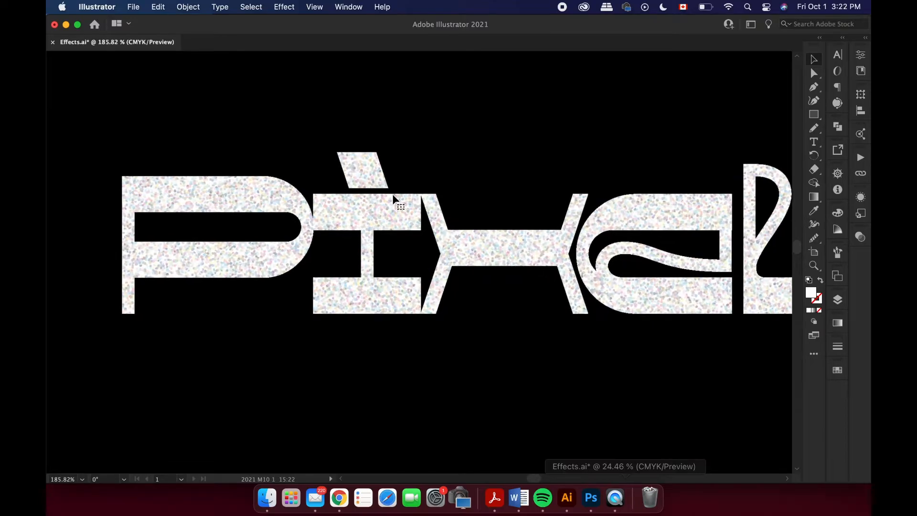
pyautogui.scroll(-4, 392, 196)
pyautogui.click(393, 197)
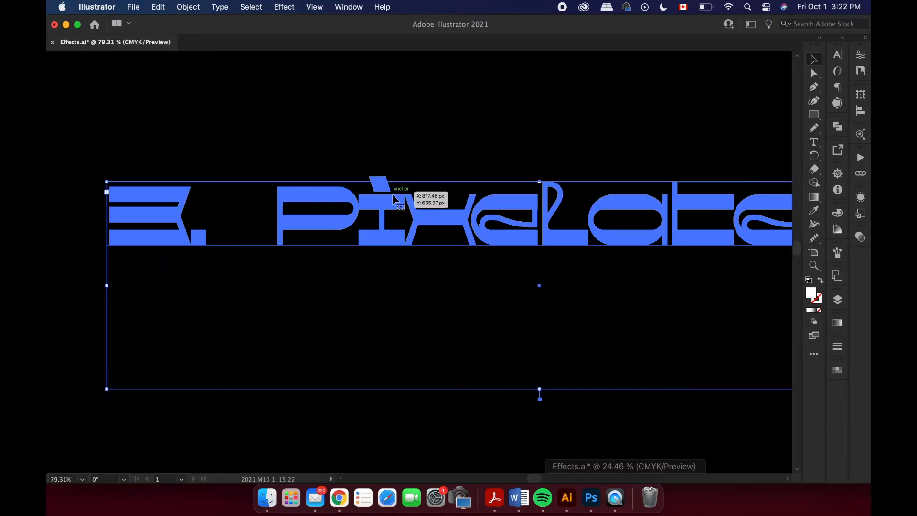
pyautogui.scroll(-3, 392, 197)
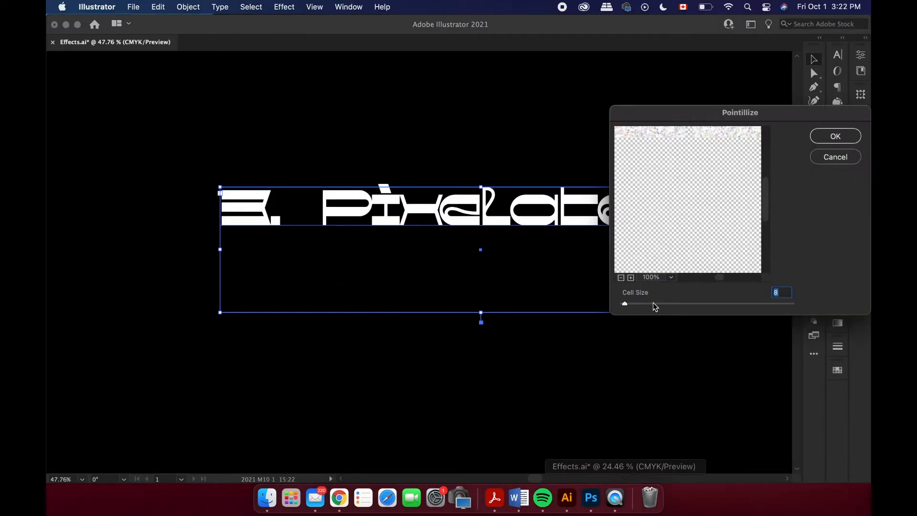
pyautogui.moveTo(653, 304); pyautogui.dragTo(644, 305)
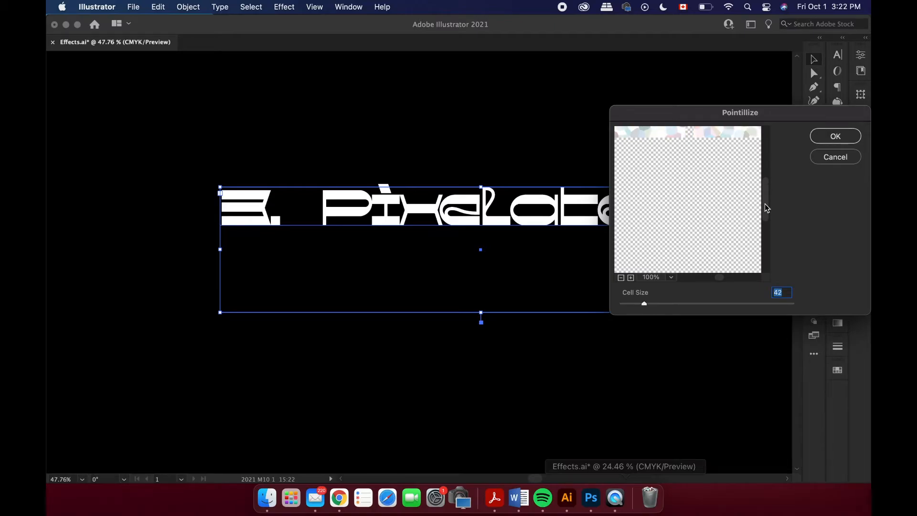
pyautogui.moveTo(763, 204); pyautogui.dragTo(766, 183)
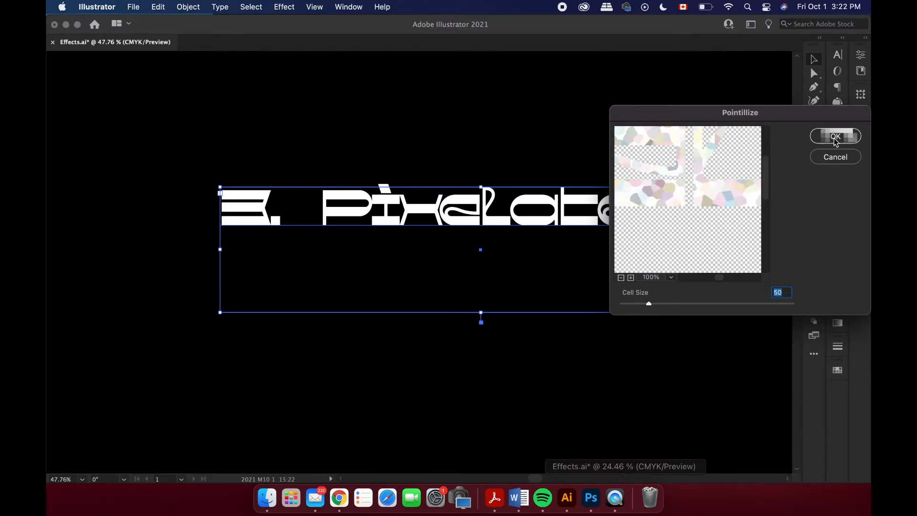
pyautogui.click(834, 137)
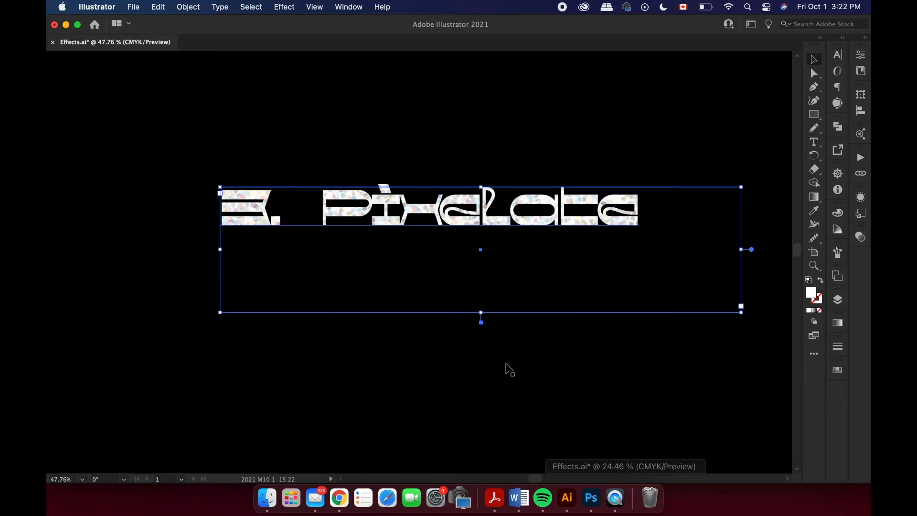
# Inspect the larger Pointillize cells, select the "3. Pixelate" text and pick a fill colour for it in the Color Picker.
pyautogui.click(486, 259)
pyautogui.scroll(3, 485, 258)
pyautogui.hscroll(-2, 486, 259)
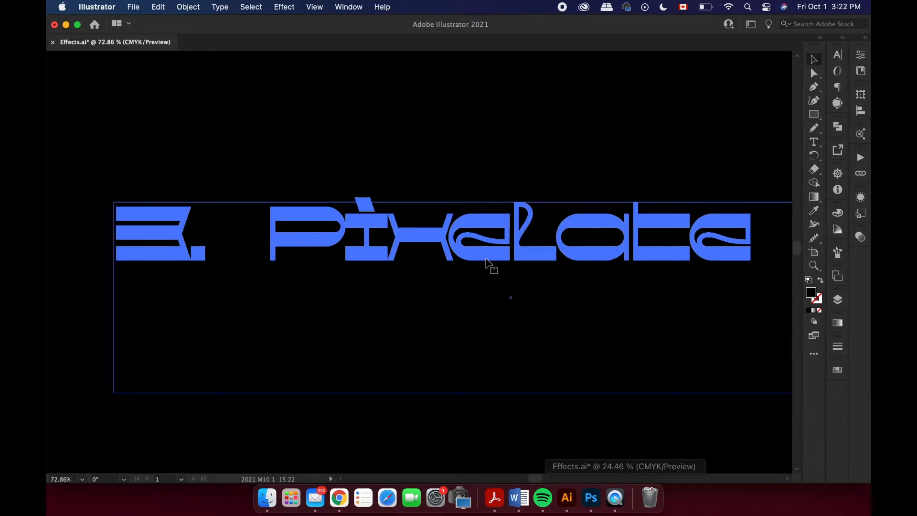
pyautogui.scroll(1, 486, 258)
pyautogui.scroll(1, 581, 67)
pyautogui.scroll(-2, 581, 67)
pyautogui.click(696, 242)
pyautogui.doubleClick(810, 295)
pyautogui.click(587, 139)
pyautogui.click(602, 132)
pyautogui.click(832, 134)
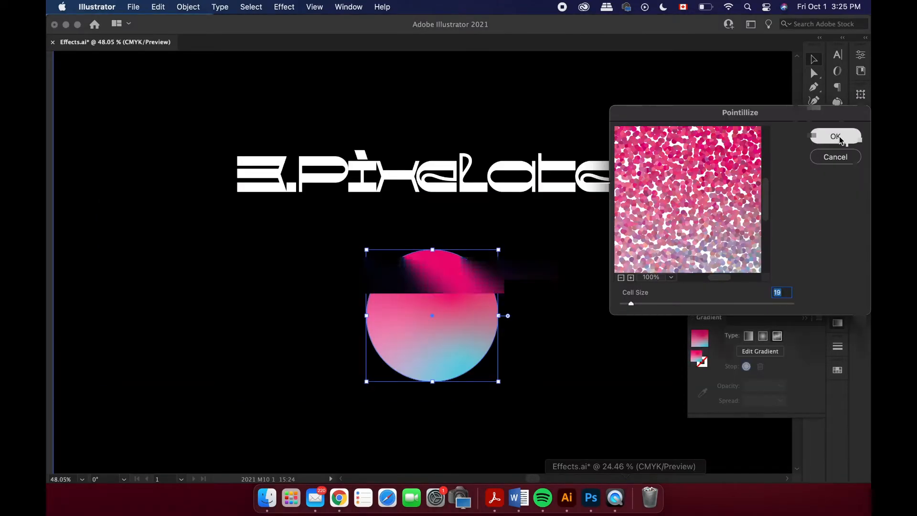
pyautogui.click(835, 136)
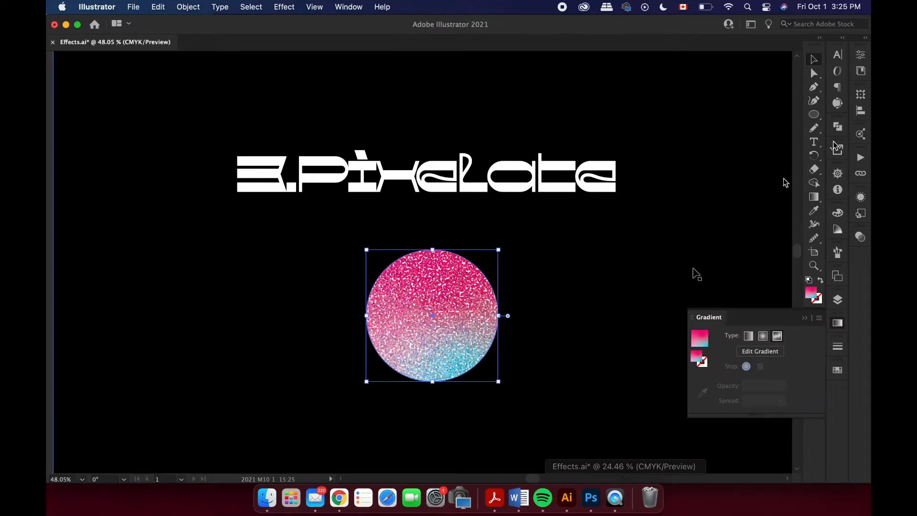
# Open the Mezzotint effect for the gradient circle and try the Medium Dots, Grainy Dots and Coarse Dots types.
pyautogui.click(284, 7)
pyautogui.moveTo(384, 294)
pyautogui.click(475, 319)
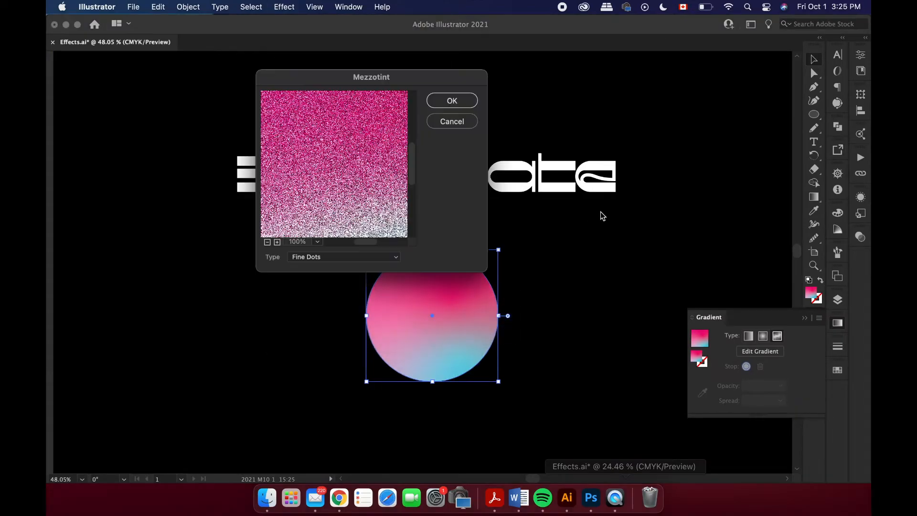
pyautogui.click(397, 262)
pyautogui.click(389, 269)
pyautogui.click(394, 259)
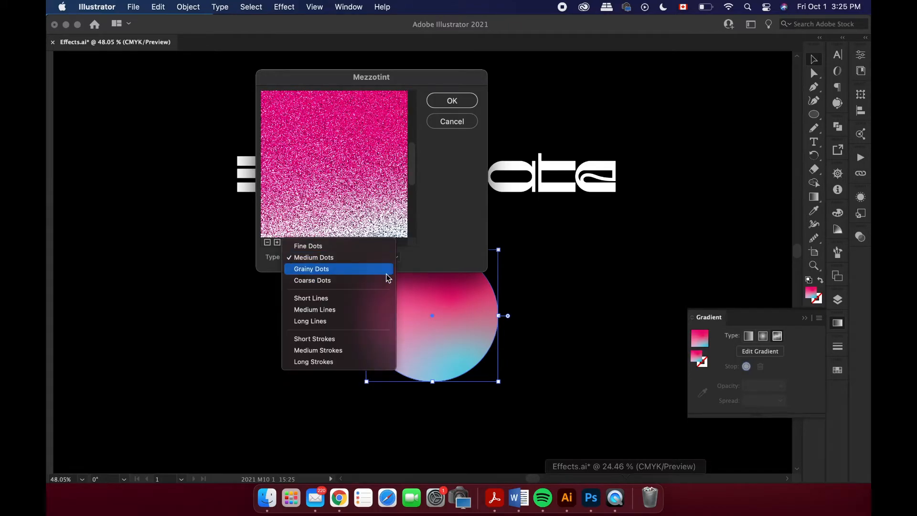
pyautogui.click(386, 273)
pyautogui.click(389, 260)
pyautogui.click(387, 269)
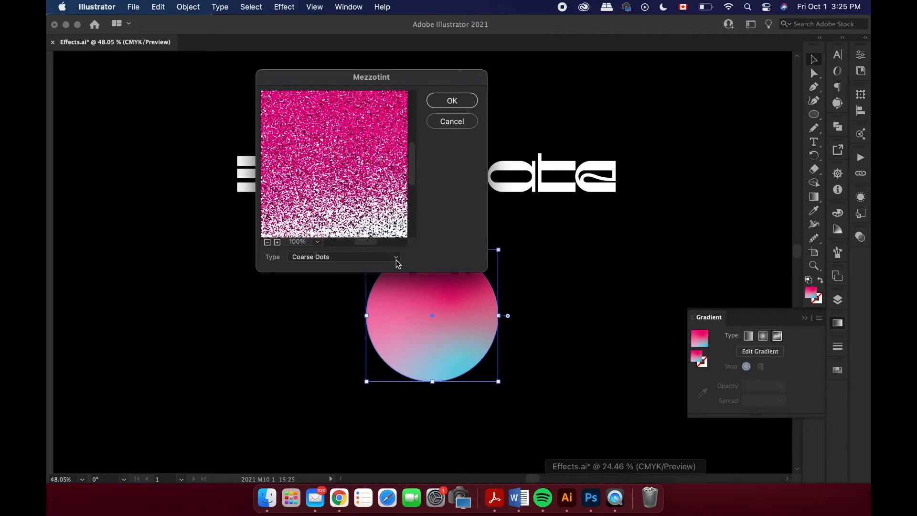
# Compare further Mezzotint types and apply the effect to the gradient circle with Grainy Dots.
pyautogui.click(396, 260)
pyautogui.click(391, 273)
pyautogui.click(395, 262)
pyautogui.click(389, 309)
pyautogui.click(400, 264)
pyautogui.click(388, 176)
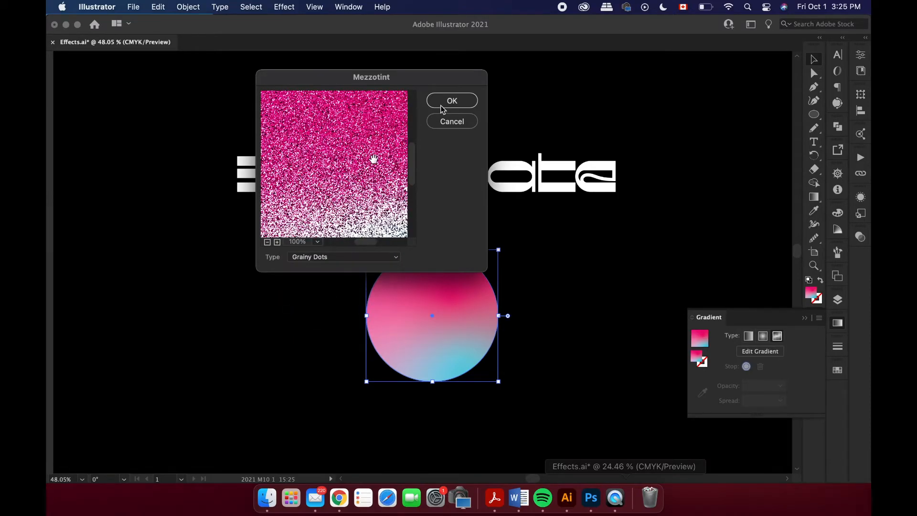
pyautogui.click(451, 101)
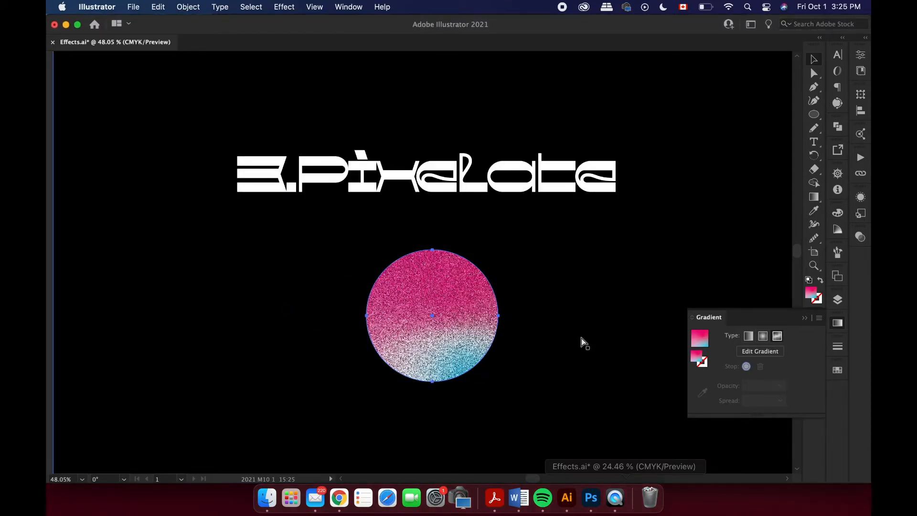
# Undo the Mezzotint effect and apply Crystallize to the gradient circle with an adjusted cell size.
pyautogui.press('super+z')
pyautogui.click(285, 7)
pyautogui.moveTo(382, 295)
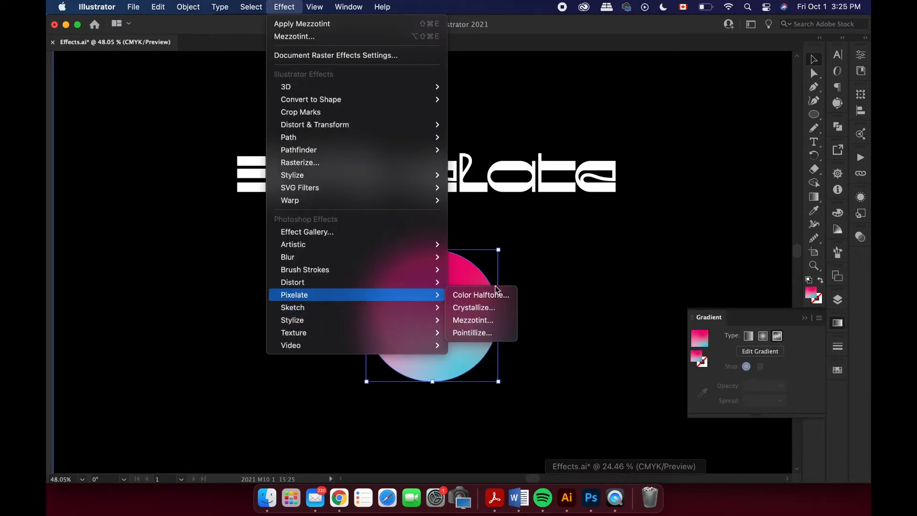
pyautogui.click(475, 307)
pyautogui.moveTo(669, 448); pyautogui.dragTo(716, 445)
pyautogui.click(835, 278)
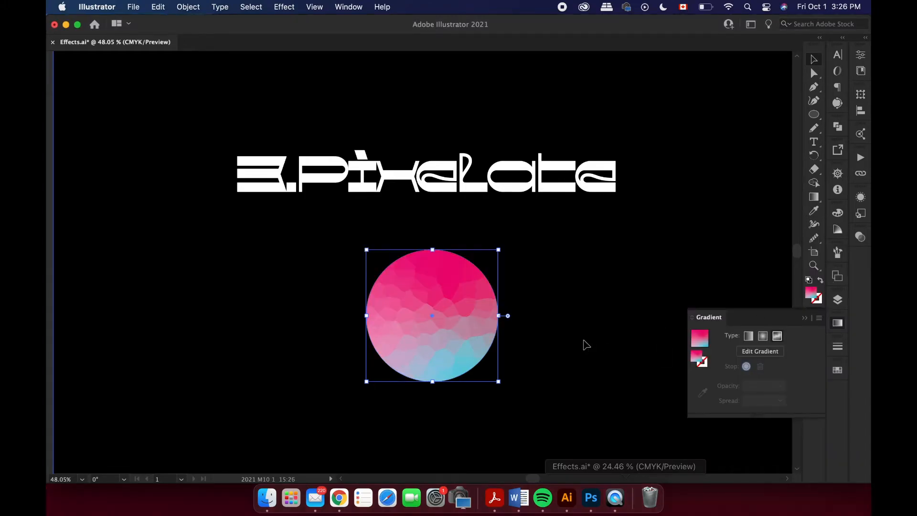
pyautogui.click(587, 346)
# Enter the heading text "4.Patterns" in the text box and deselect it.
pyautogui.write('Pa')
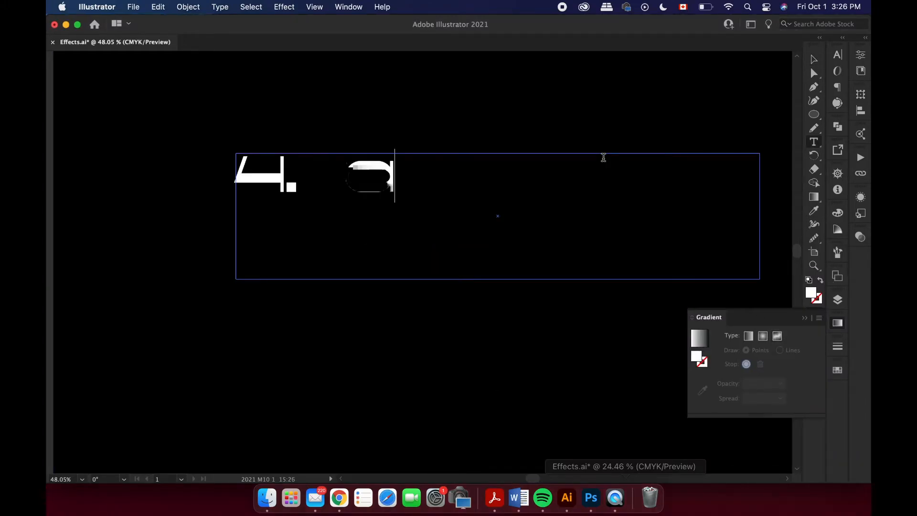
pyautogui.write('tterns')
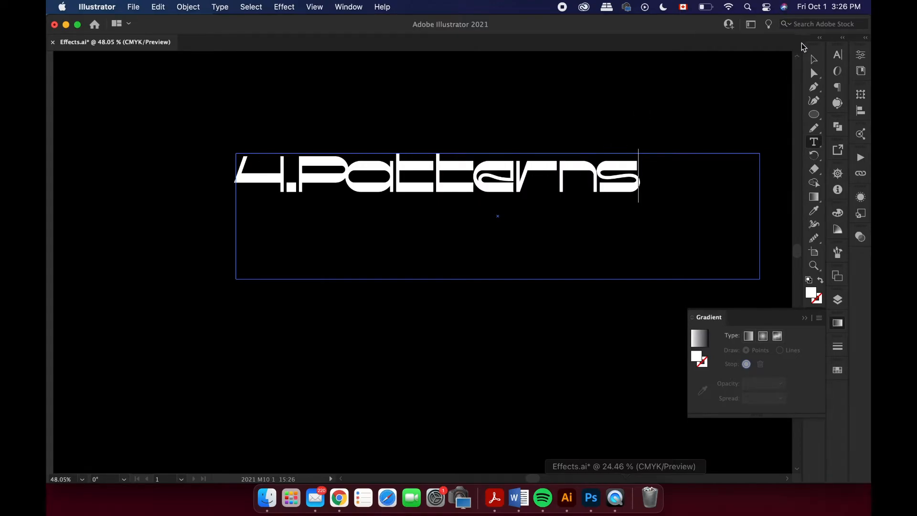
pyautogui.click(813, 59)
pyautogui.click(758, 99)
# Fill the four-pointed star below the "4.Patterns" heading with white.
pyautogui.hscroll(2, 762, 101)
pyautogui.hscroll(2, 762, 101)
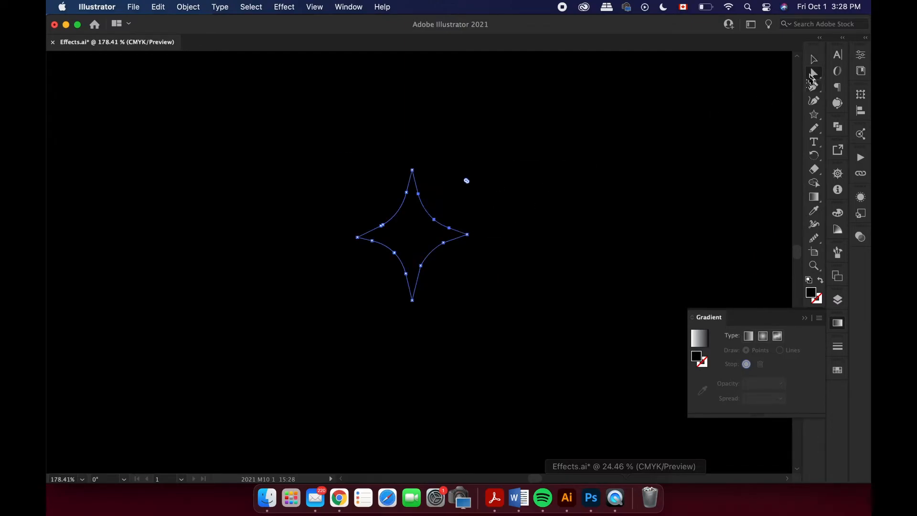
pyautogui.doubleClick(810, 293)
pyautogui.moveTo(579, 159); pyautogui.dragTo(543, 127)
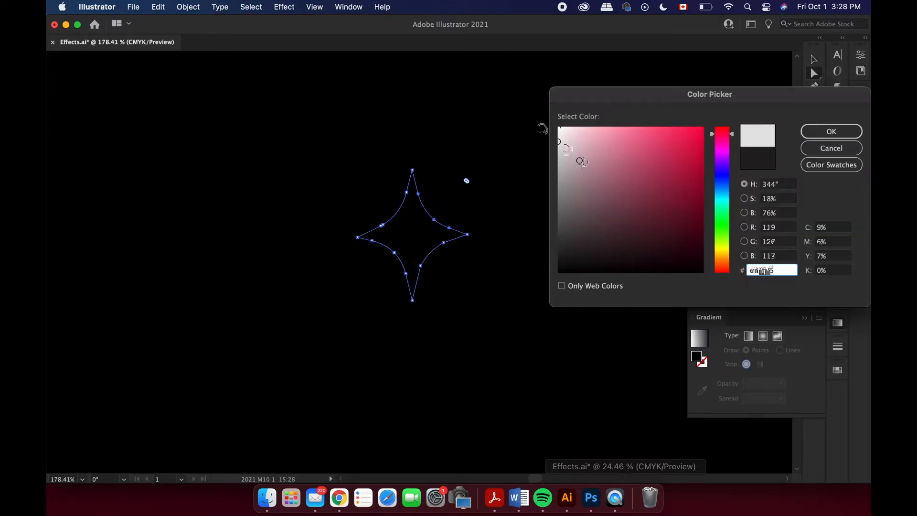
pyautogui.click(831, 131)
# Smooth the inner curve between the star's right and bottom points by refining its anchor points.
pyautogui.click(813, 59)
pyautogui.scroll(3, 431, 248)
pyautogui.click(813, 74)
pyautogui.scroll(3, 424, 260)
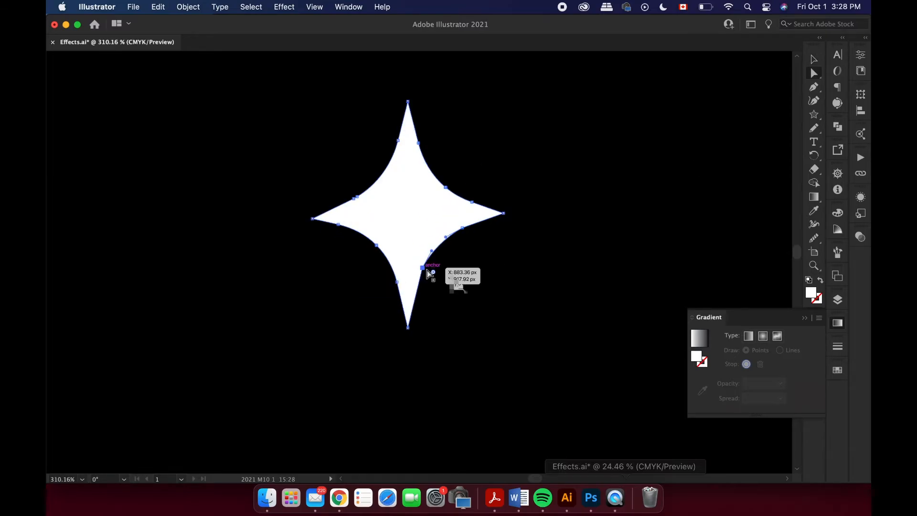
pyautogui.click(490, 308)
pyautogui.scroll(-3, 489, 308)
pyautogui.scroll(-3, 485, 274)
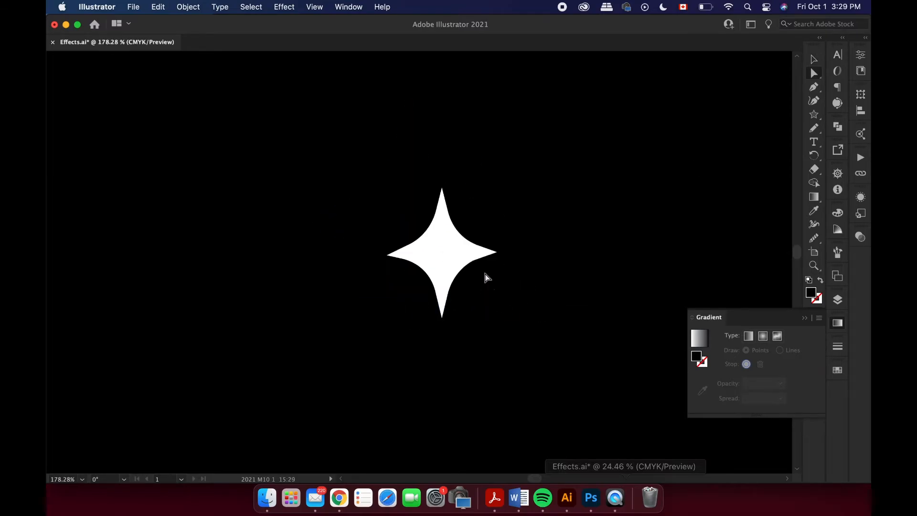
pyautogui.scroll(4, 501, 249)
pyautogui.click(457, 260)
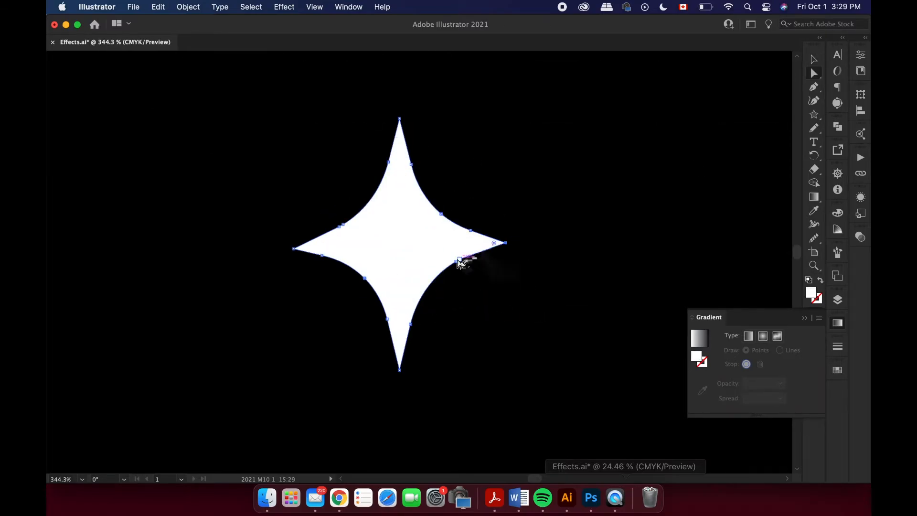
pyautogui.click(471, 313)
# Lengthen the star's left and right points outward and smooth the inner curve between its top and left points.
pyautogui.scroll(-3, 347, 315)
pyautogui.moveTo(311, 269); pyautogui.dragTo(295, 268)
pyautogui.moveTo(454, 266); pyautogui.dragTo(472, 270)
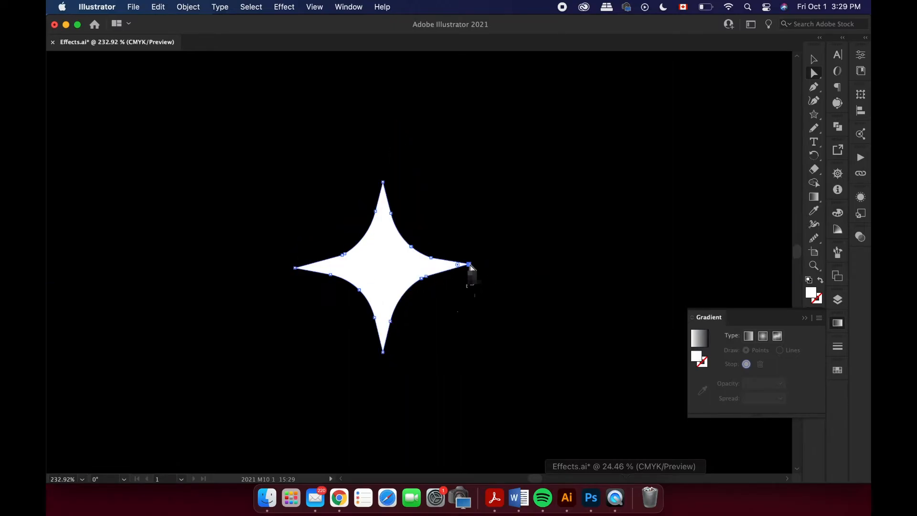
pyautogui.scroll(-3, 454, 319)
pyautogui.scroll(3, 446, 322)
pyautogui.scroll(2, 363, 267)
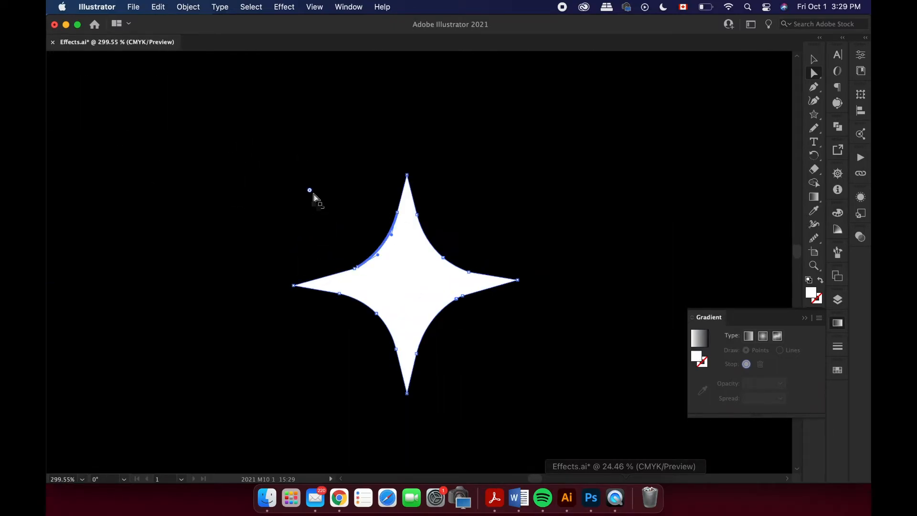
pyautogui.scroll(2, 305, 229)
pyautogui.scroll(-4, 472, 241)
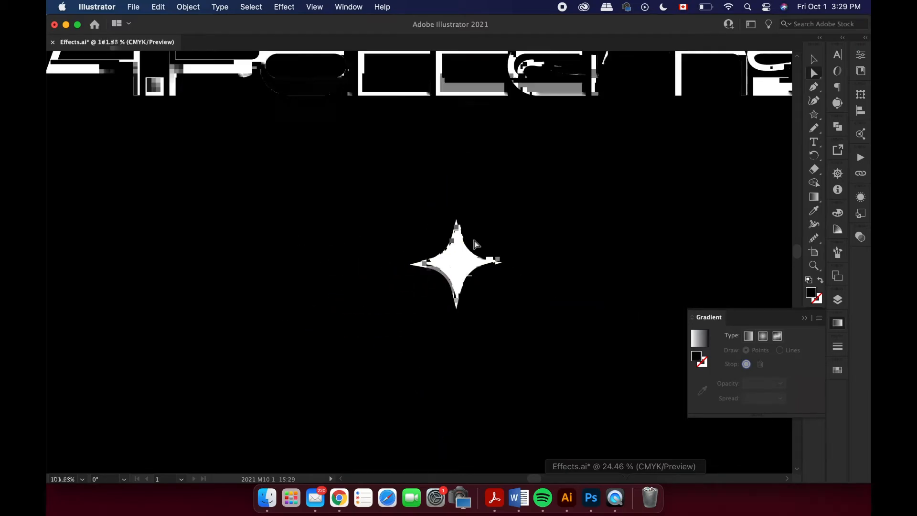
# Scale the star down to about 34 × 33 px and undo the extra downward adjustment.
pyautogui.scroll(2, 526, 294)
pyautogui.moveTo(477, 255); pyautogui.dragTo(391, 219)
pyautogui.moveTo(432, 174); pyautogui.dragTo(433, 220)
pyautogui.press('super+z')
# Make a new pattern from the small white star and dismiss the notice about the Swatches panel.
pyautogui.scroll(2, 365, 260)
pyautogui.scroll(-4, 392, 167)
pyautogui.scroll(5, 415, 255)
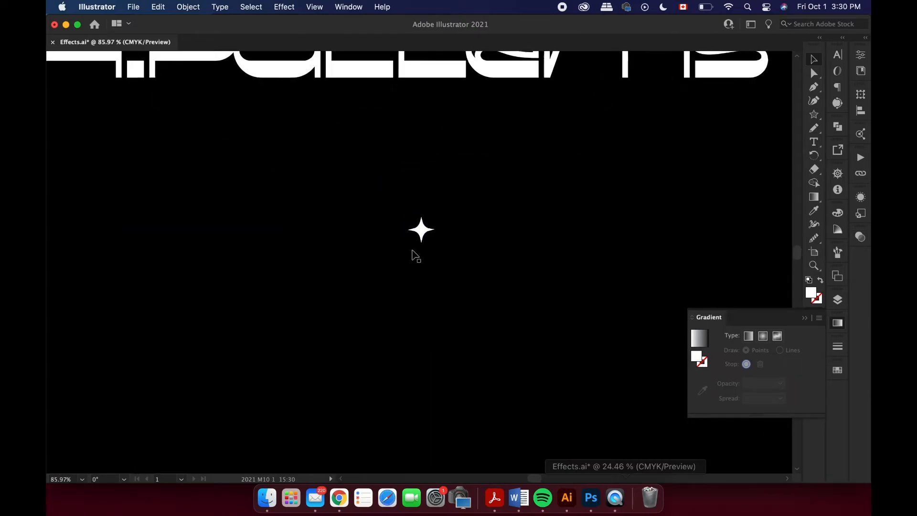
pyautogui.scroll(2, 416, 255)
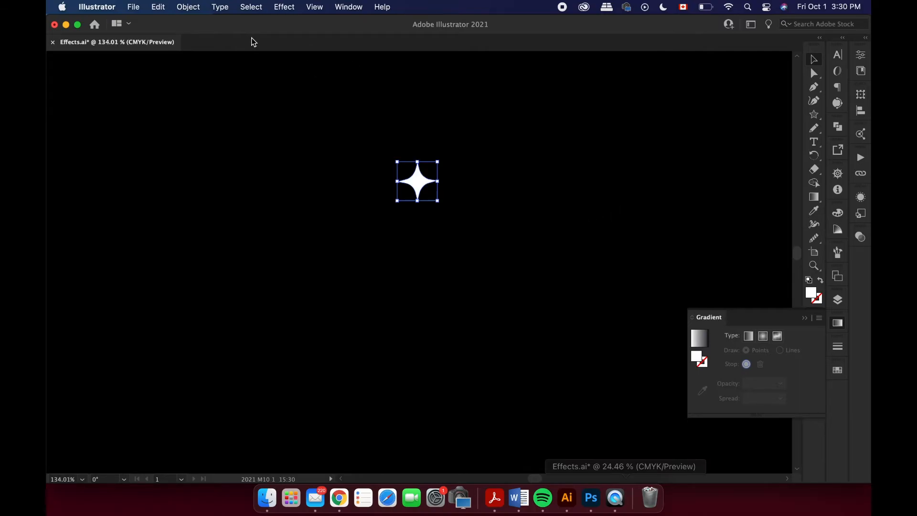
pyautogui.click(187, 6)
pyautogui.moveTo(220, 322)
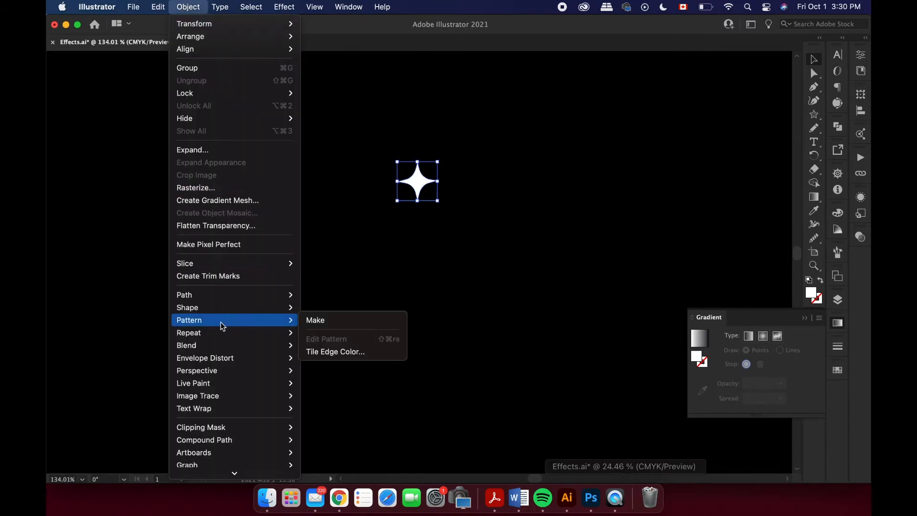
pyautogui.click(347, 322)
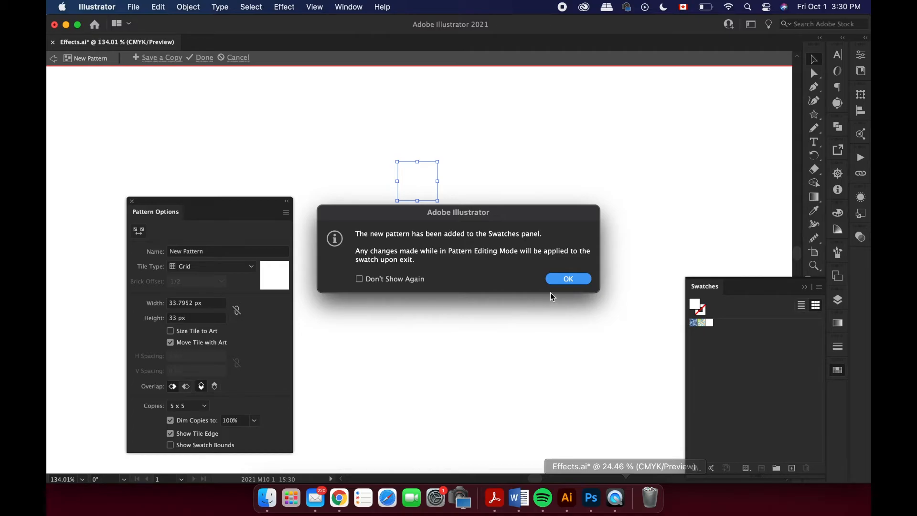
pyautogui.click(565, 279)
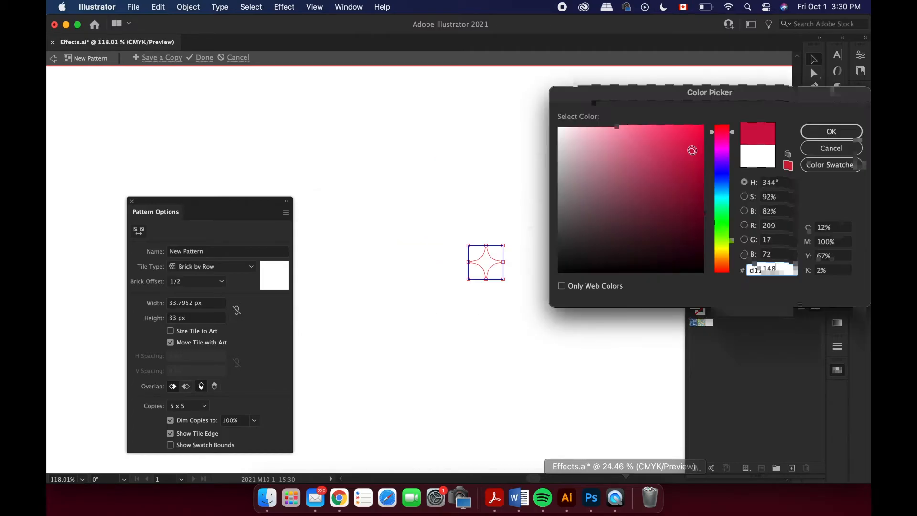
# Fill the star in the pattern tile with red and use the Brick by Row tile type.
pyautogui.click(834, 132)
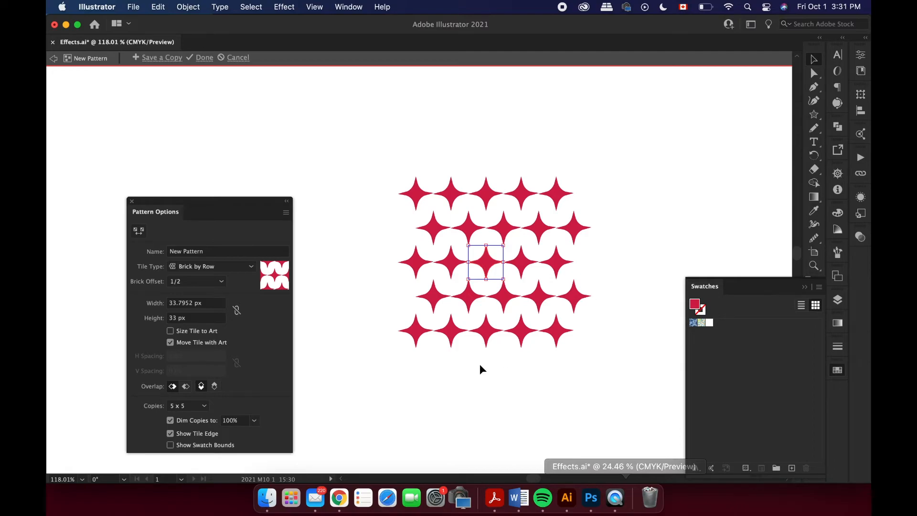
pyautogui.scroll(3, 300, 319)
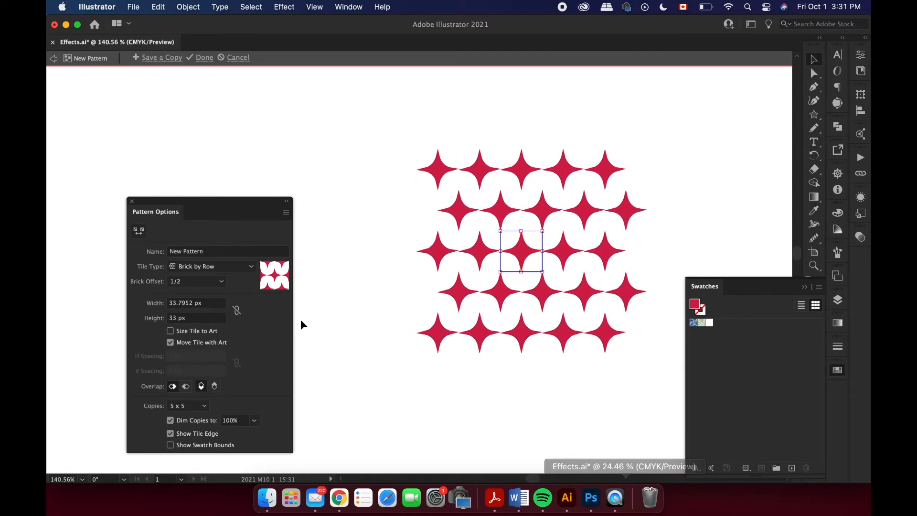
# Try brick offsets of 1/3, 1/4 and 4/5 on the Brick by Row star pattern.
pyautogui.click(219, 285)
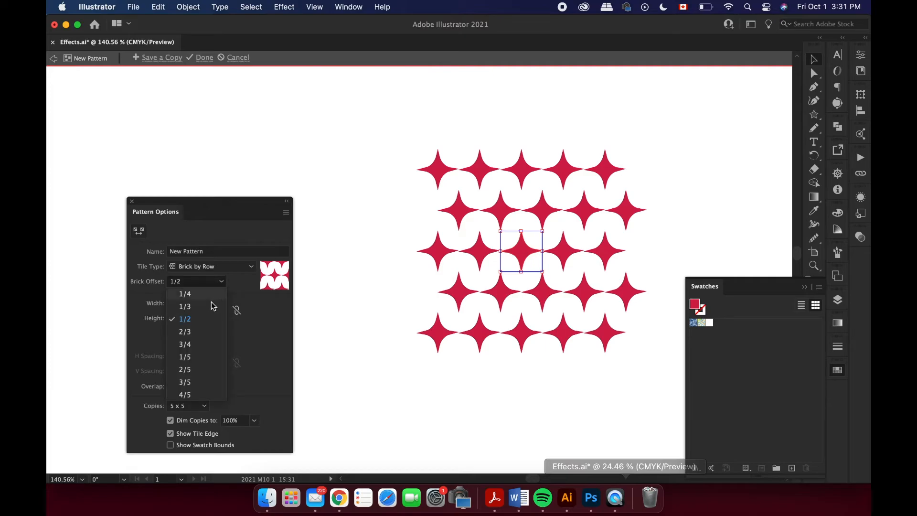
pyautogui.click(209, 303)
pyautogui.click(221, 279)
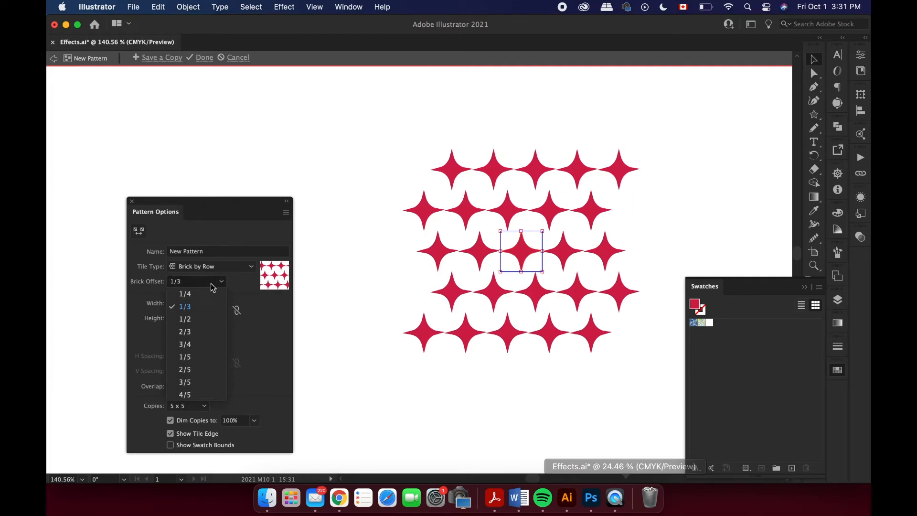
pyautogui.click(208, 292)
pyautogui.click(210, 282)
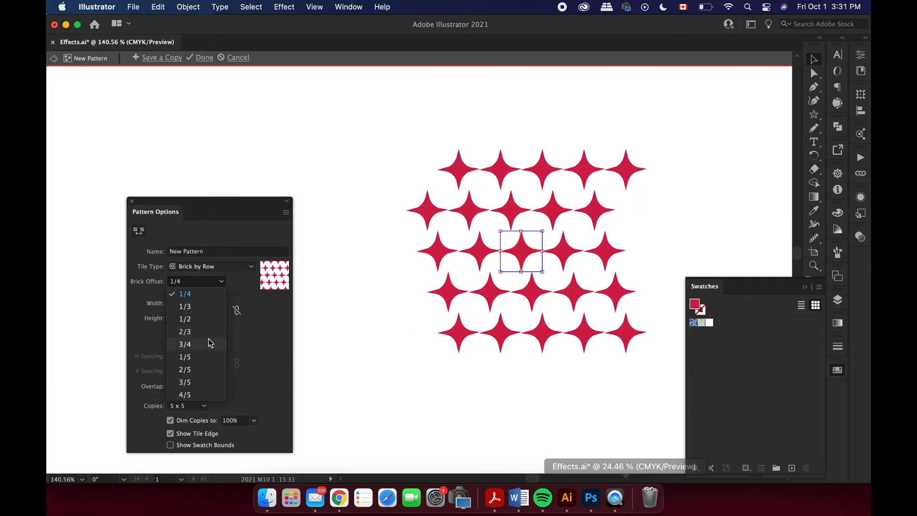
pyautogui.click(198, 394)
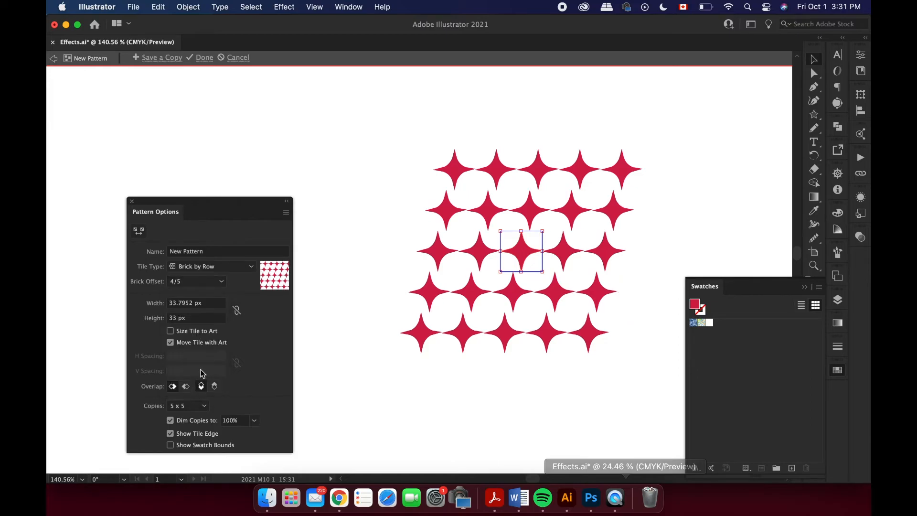
# Set the star pattern's tile type to Grid and change it to Hex by Column.
pyautogui.click(224, 266)
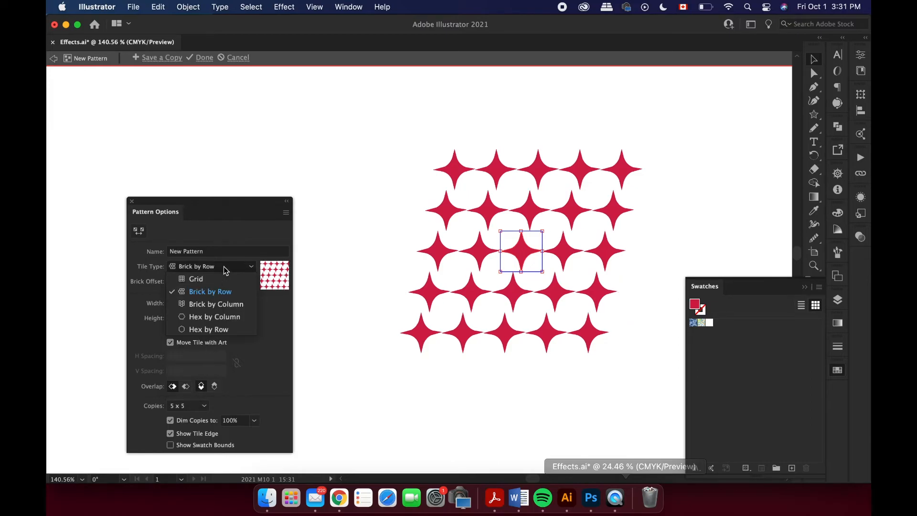
pyautogui.click(224, 277)
pyautogui.click(224, 266)
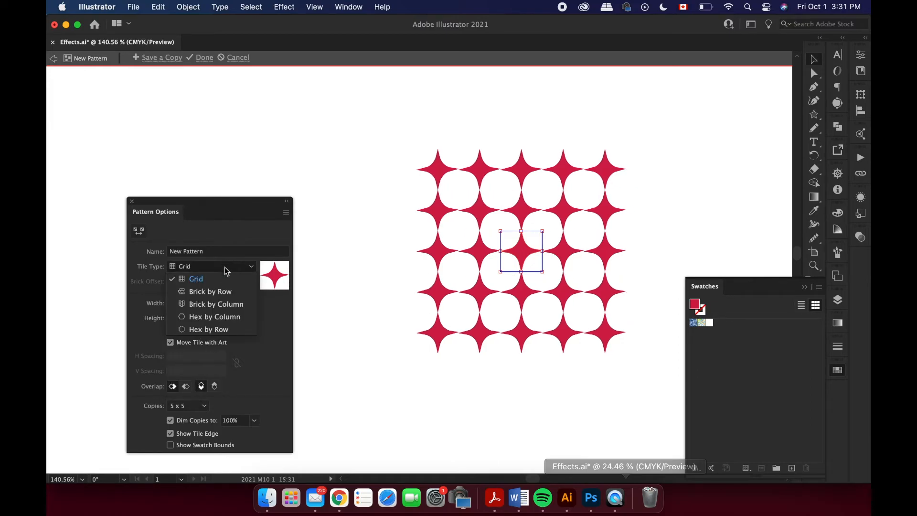
pyautogui.click(216, 316)
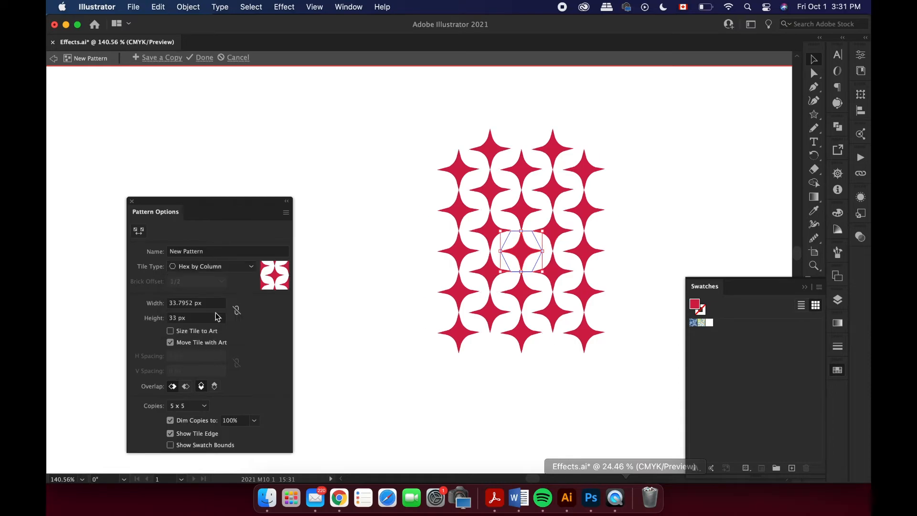
# Try 3 x 7 copies for the pattern preview and set the copies to 7 x 5.
pyautogui.click(195, 408)
pyautogui.click(197, 344)
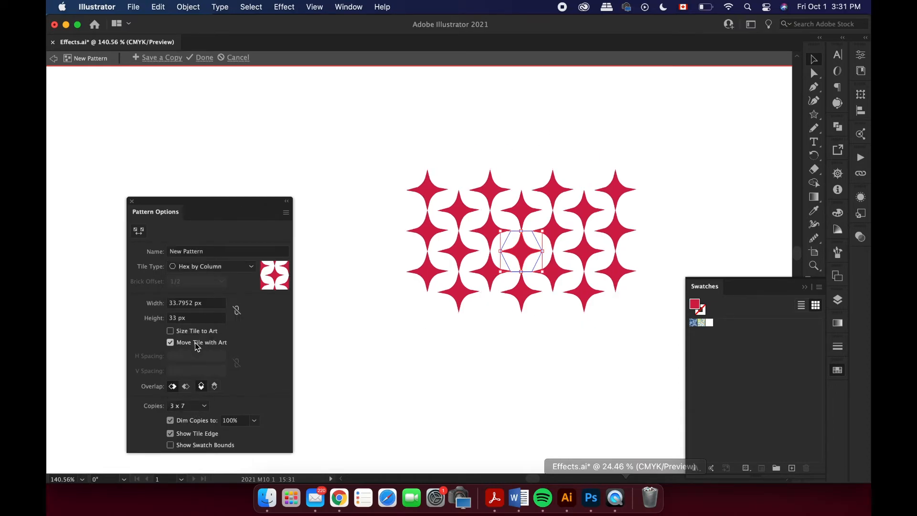
pyautogui.click(191, 405)
pyautogui.click(201, 390)
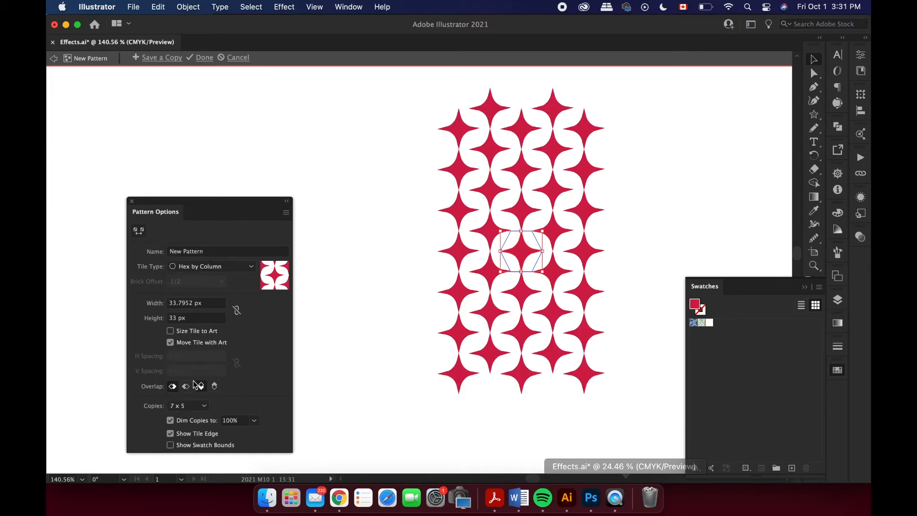
# Set the star pattern's tile type to Hex by Row.
pyautogui.click(228, 266)
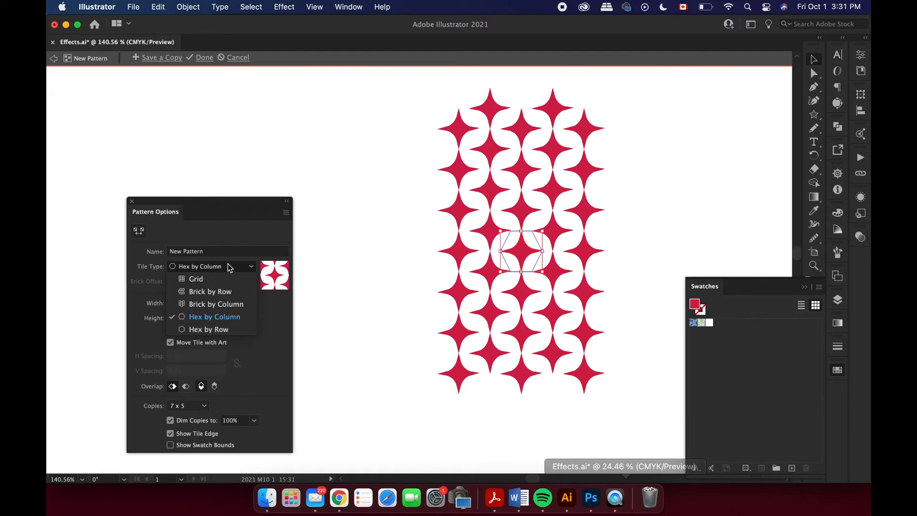
pyautogui.click(216, 329)
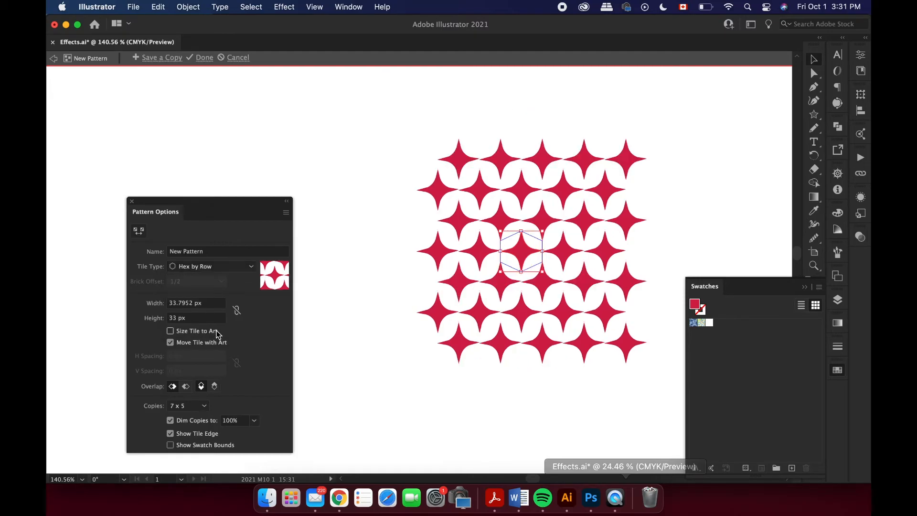
# Size the pattern tile to the art and set both its horizontal and vertical spacing to 10 px.
pyautogui.click(172, 331)
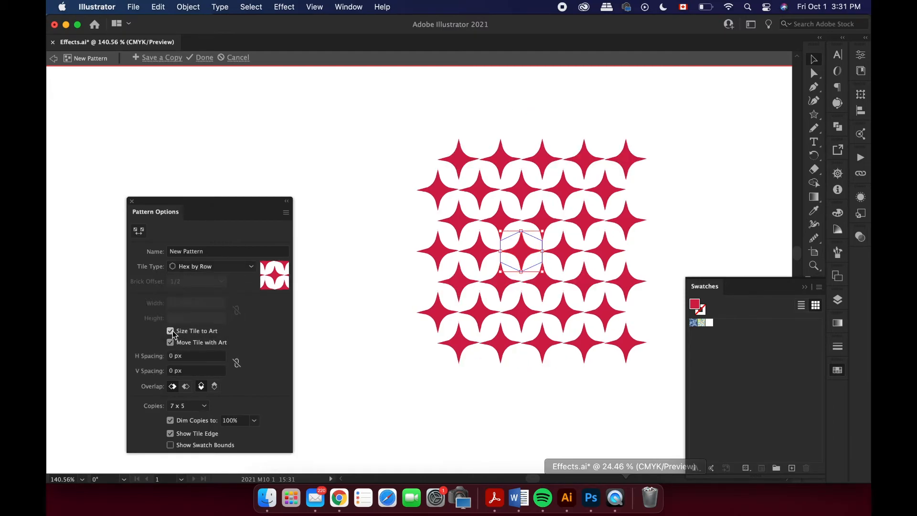
pyautogui.click(172, 357)
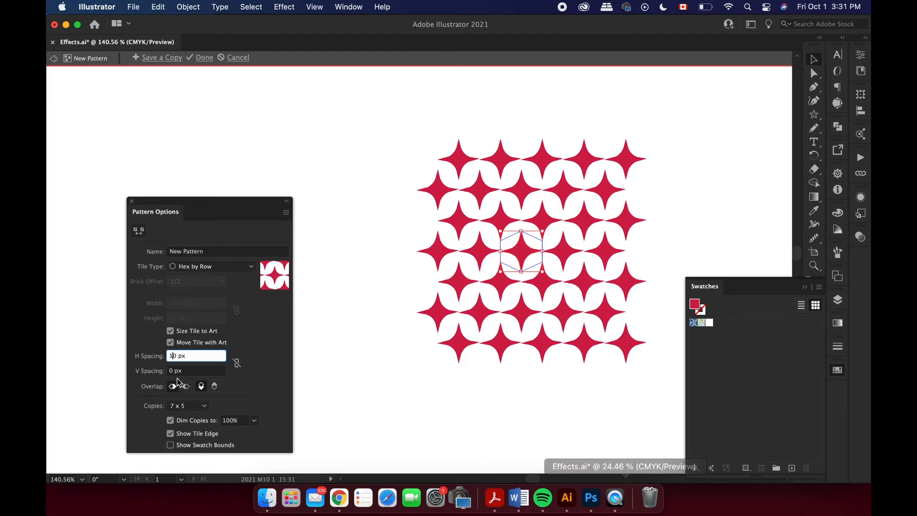
pyautogui.click(171, 371)
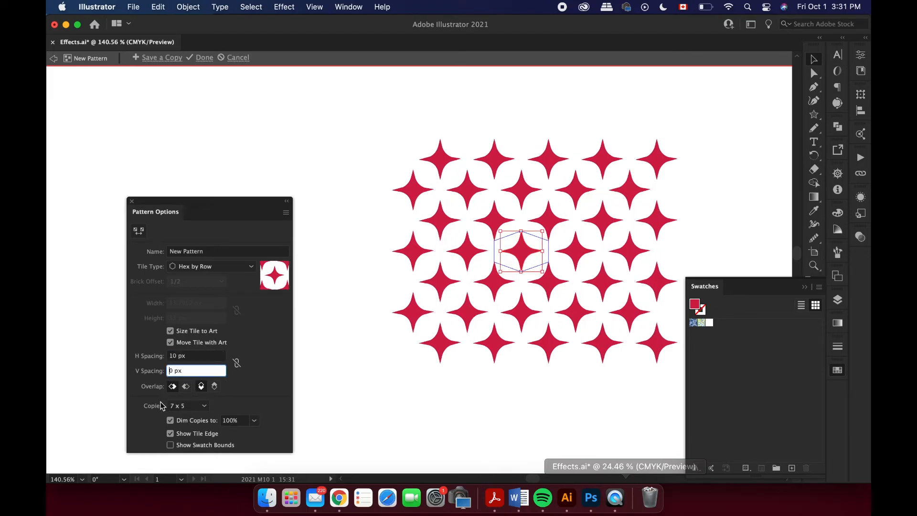
pyautogui.write('1')
# Set the tile's horizontal spacing to 20 px, try 20 px for the vertical spacing and return that to 10 px.
pyautogui.click(183, 357)
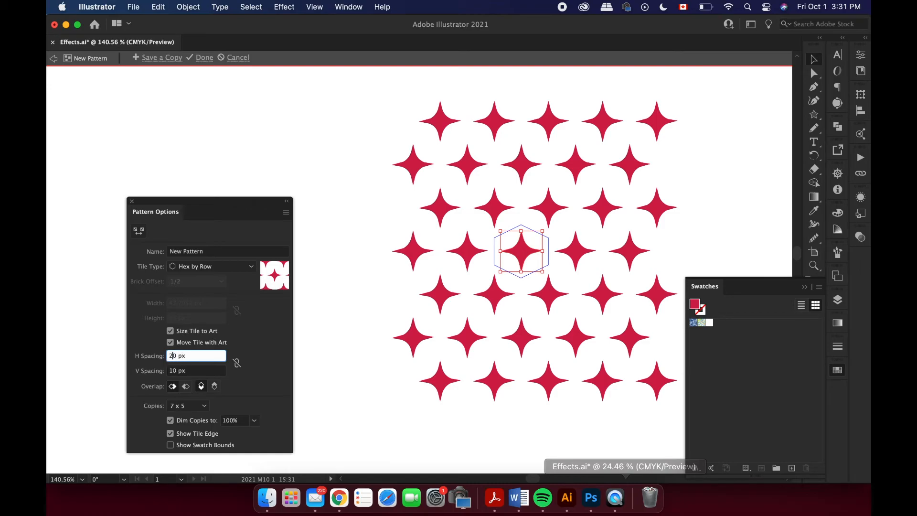
pyautogui.moveTo(173, 370); pyautogui.dragTo(164, 370)
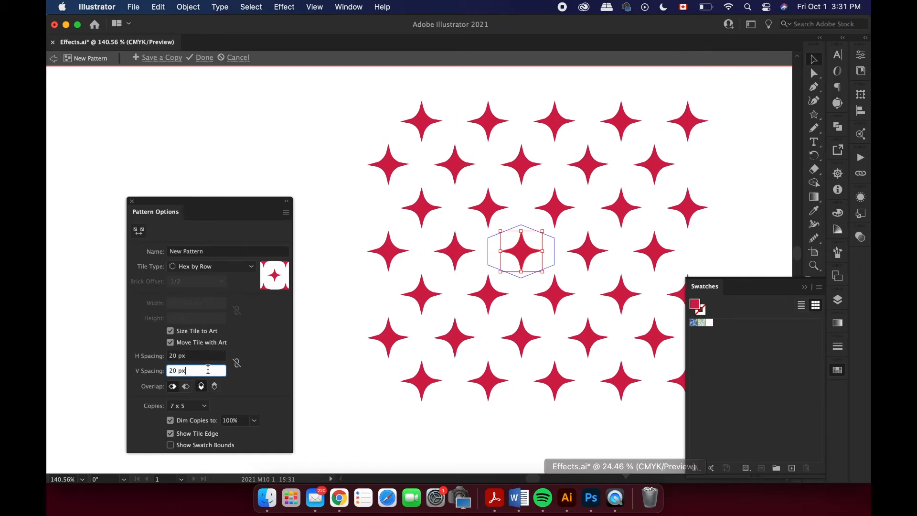
pyautogui.press('Return')
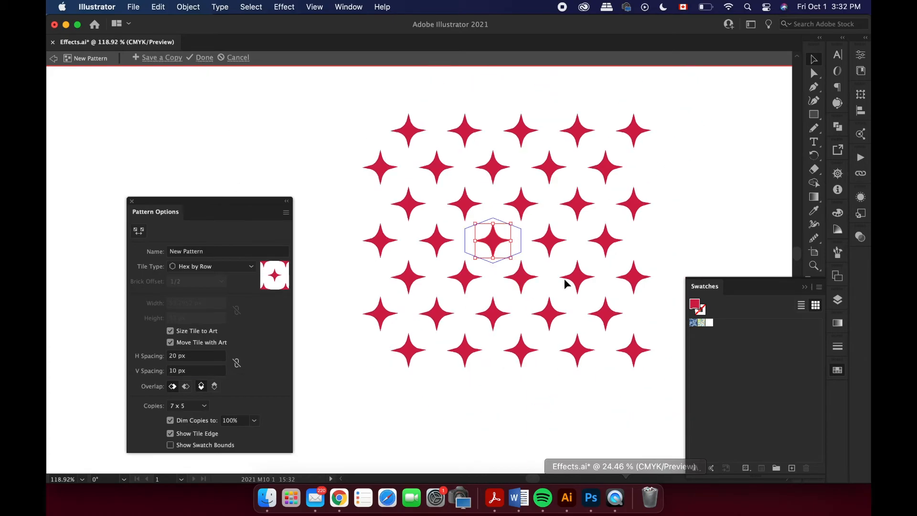
# Recolour the pattern's star to white (ffffff) and finish editing the pattern.
pyautogui.doubleClick(695, 304)
pyautogui.write('ffffff')
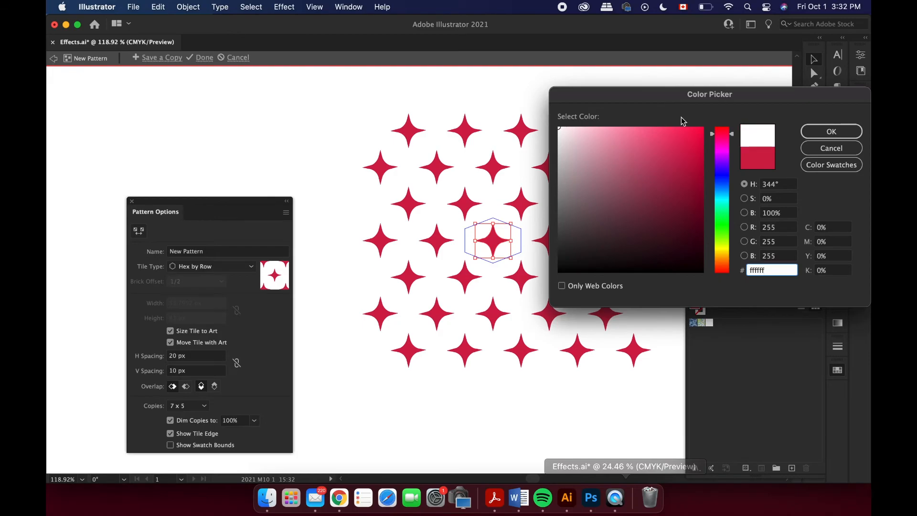
pyautogui.click(825, 133)
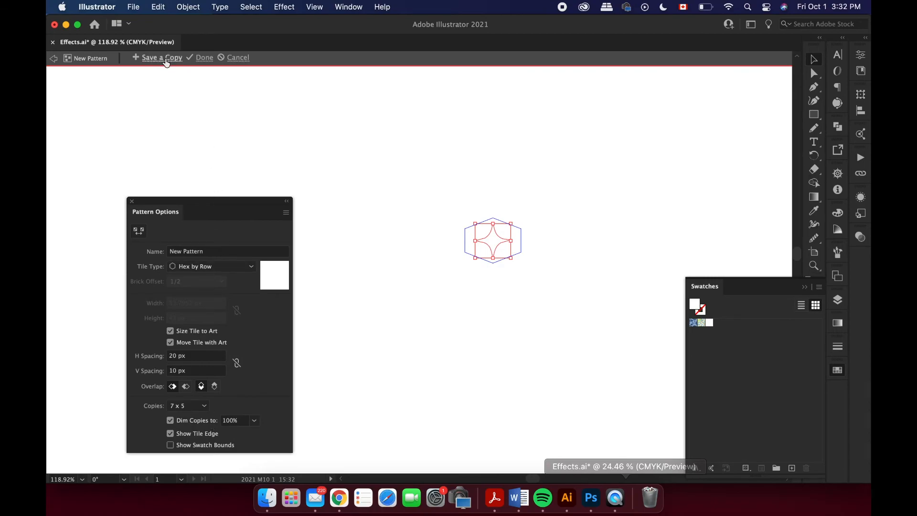
pyautogui.click(204, 58)
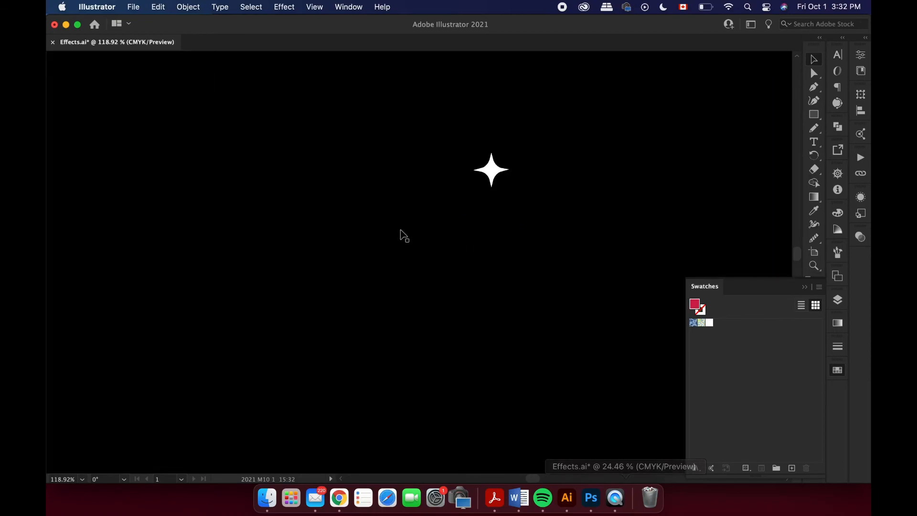
# Draw a large square below the 4.Patterns heading and fill it with the white star pattern swatch.
pyautogui.click(816, 118)
pyautogui.scroll(-3, 639, 225)
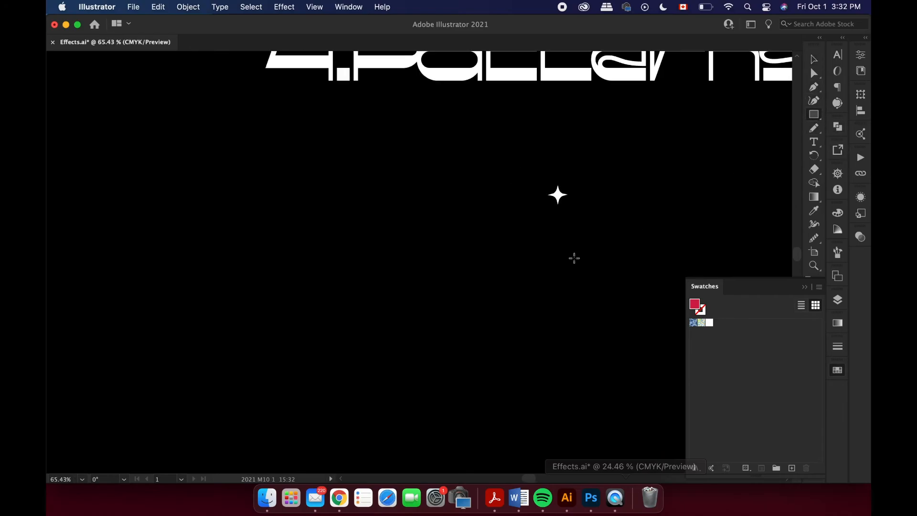
pyautogui.moveTo(279, 204); pyautogui.dragTo(525, 438)
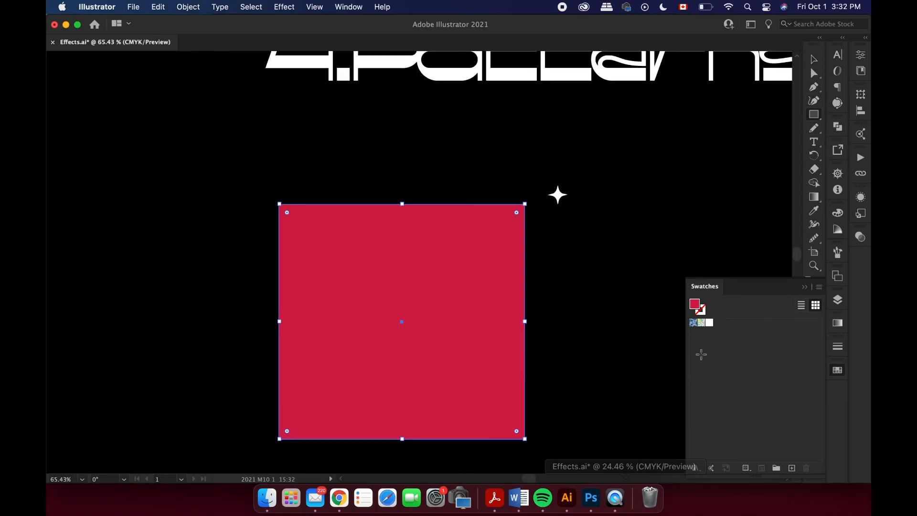
pyautogui.click(708, 322)
pyautogui.click(815, 60)
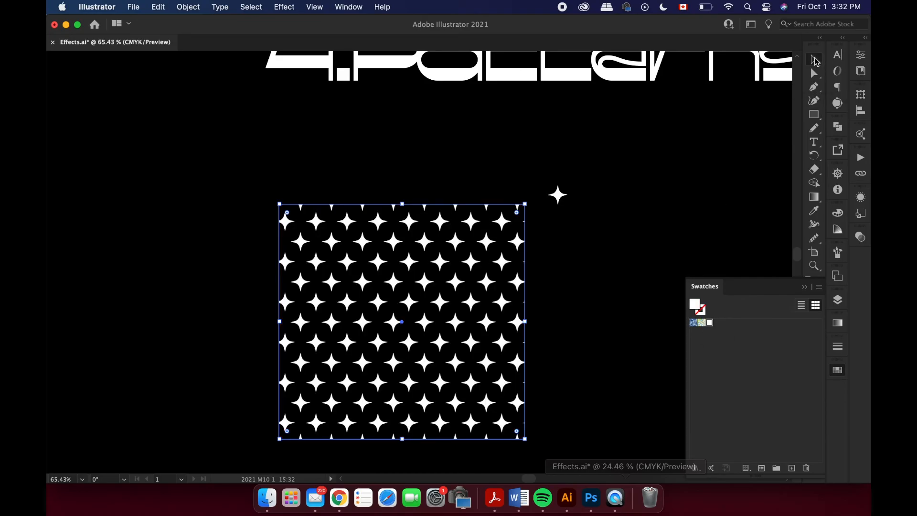
pyautogui.click(674, 204)
# Scale the star-patterned square up from its centre to nearly four times its size, enlarging the pattern with it.
pyautogui.scroll(-3, 675, 204)
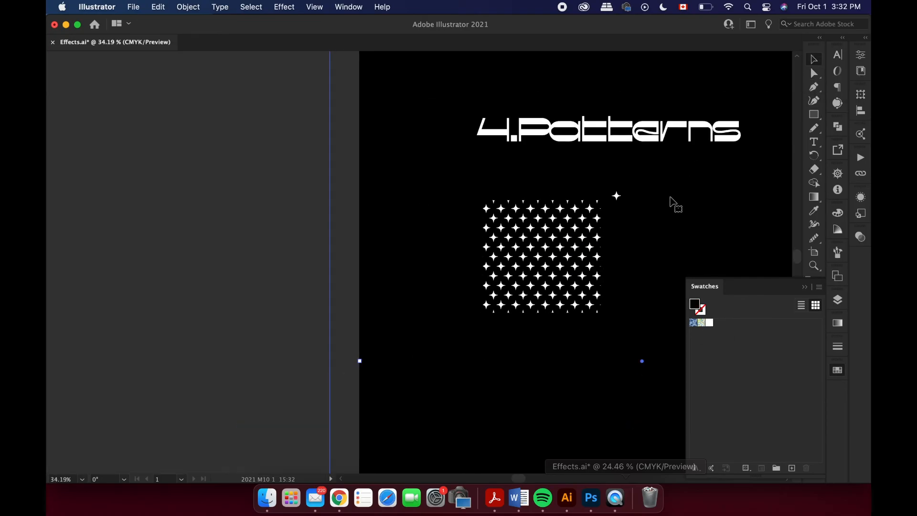
pyautogui.scroll(2, 670, 197)
pyautogui.hscroll(4, 670, 197)
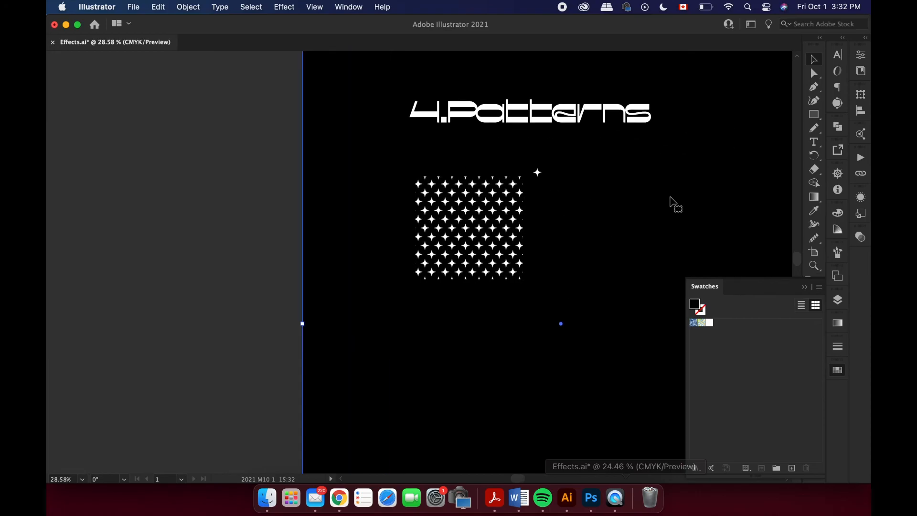
pyautogui.scroll(-1, 670, 197)
pyautogui.click(494, 236)
pyautogui.scroll(-2, 494, 236)
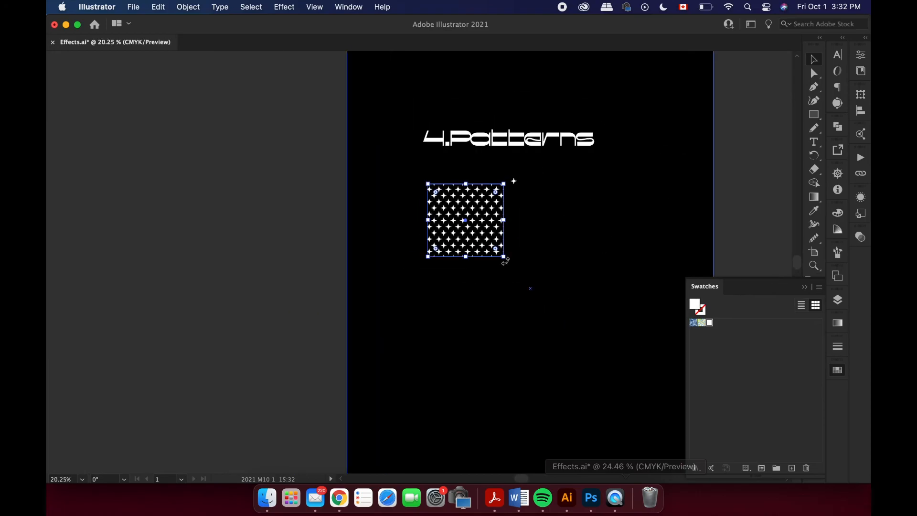
pyautogui.moveTo(506, 260); pyautogui.dragTo(609, 362)
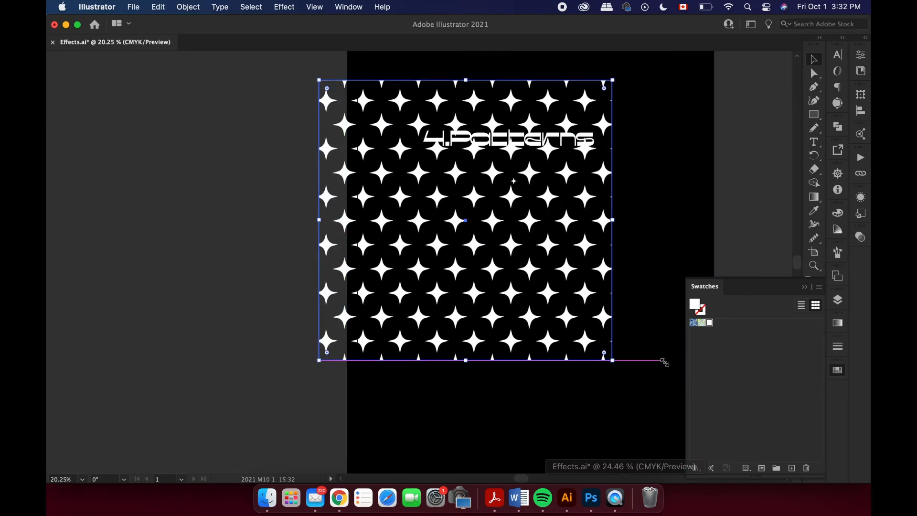
# Move the enlarged star-patterned square off the black artboard onto the empty canvas to its left.
pyautogui.scroll(-2, 614, 360)
pyautogui.moveTo(560, 313); pyautogui.dragTo(483, 312)
pyautogui.scroll(1, 485, 313)
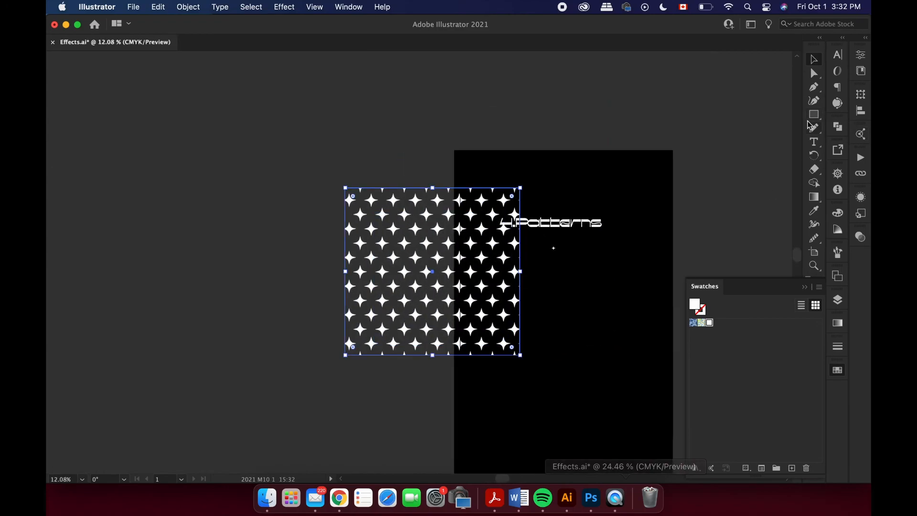
pyautogui.moveTo(475, 282); pyautogui.dragTo(396, 280)
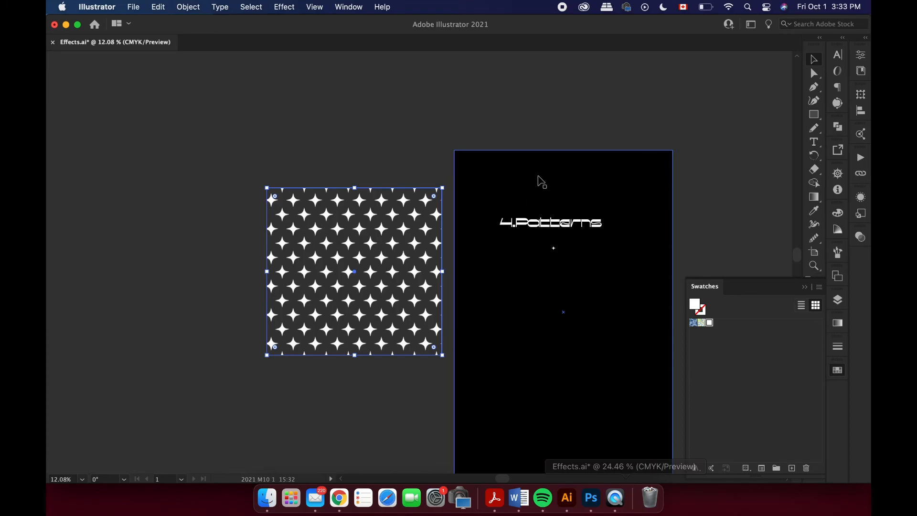
# Draw a rectangle with the white star pattern fill covering the whole black 4.Patterns artboard.
pyautogui.click(814, 115)
pyautogui.moveTo(456, 150)
pyautogui.mouseDown()
pyautogui.moveTo(676, 504)
pyautogui.moveTo(677, 438)
pyautogui.moveTo(672, 445)
pyautogui.moveTo(604, 330)
pyautogui.moveTo(496, 287)
pyautogui.moveTo(611, 340)
pyautogui.moveTo(733, 431)
pyautogui.moveTo(668, 436)
pyautogui.moveTo(673, 444)
pyautogui.mouseUp()
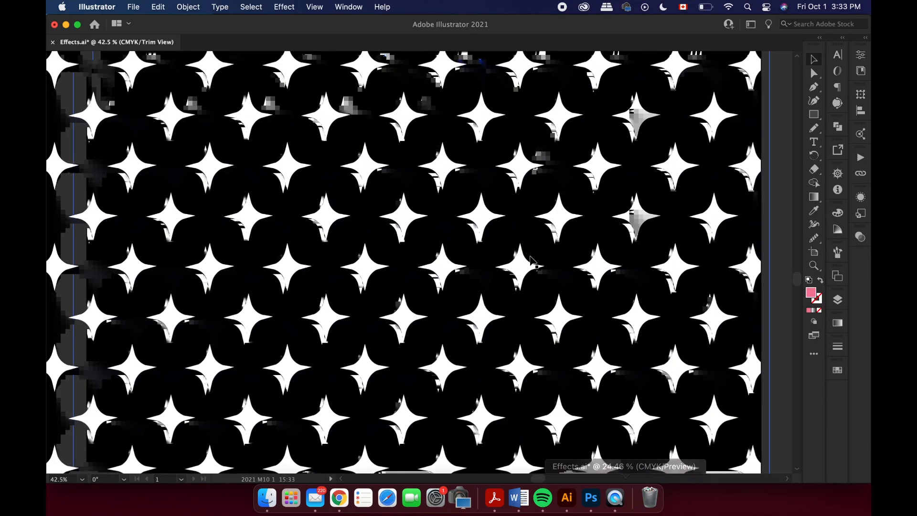
pyautogui.hscroll(1, 533, 261)
pyautogui.scroll(-2, 532, 261)
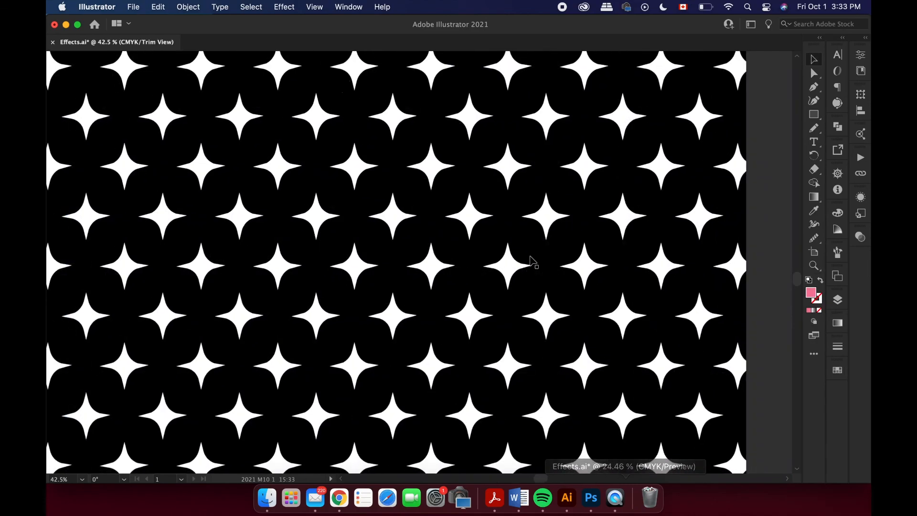
pyautogui.hscroll(-2, 533, 261)
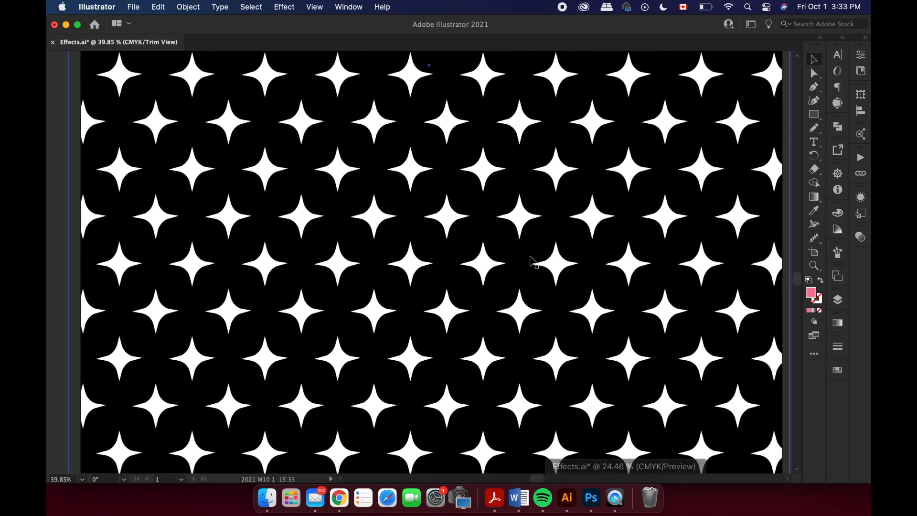